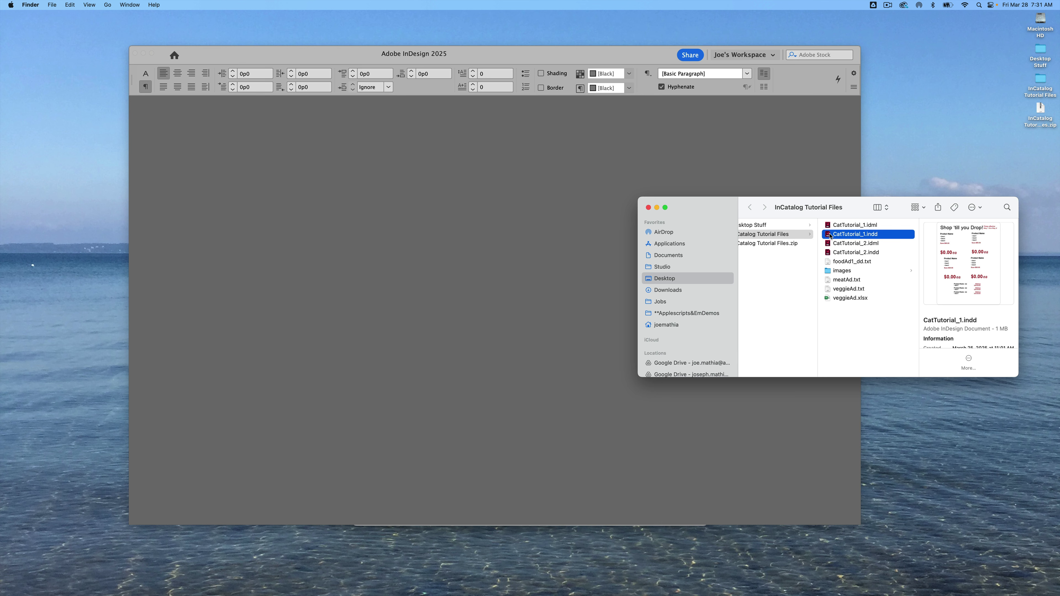
# Step: Open CatTutorial_1.indd in InDesign and show the InCatalog Data Linker, placing it beside the page
pyautogui.doubleClick(829, 235)
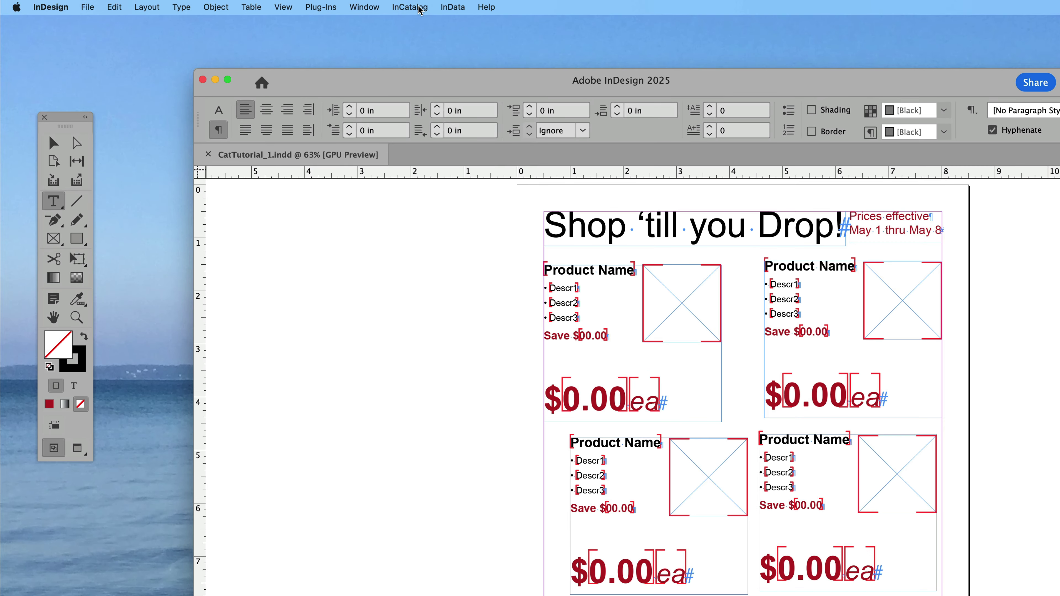
pyautogui.click(420, 9)
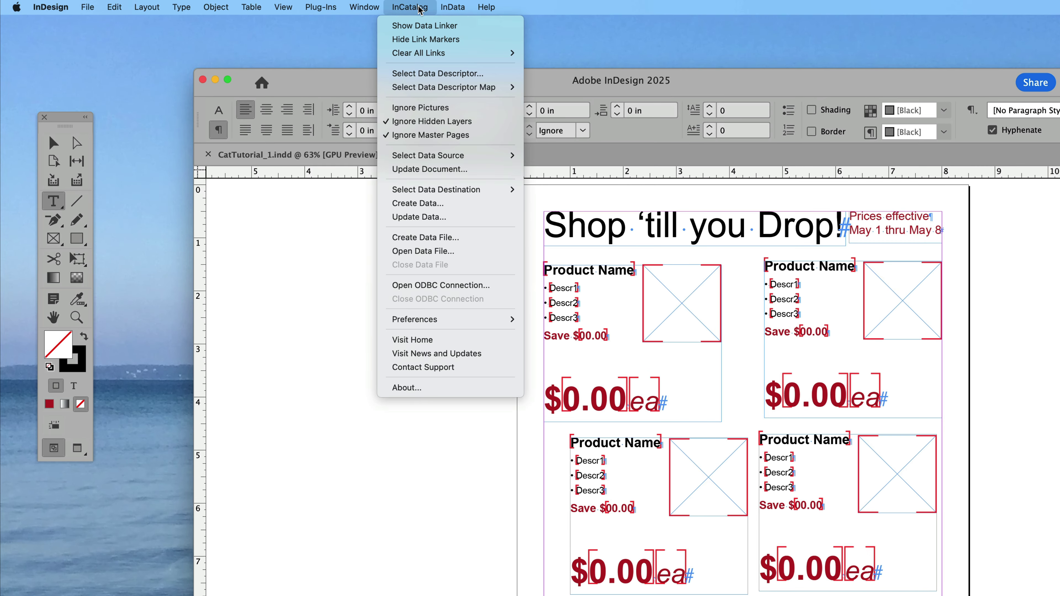
pyautogui.click(455, 28)
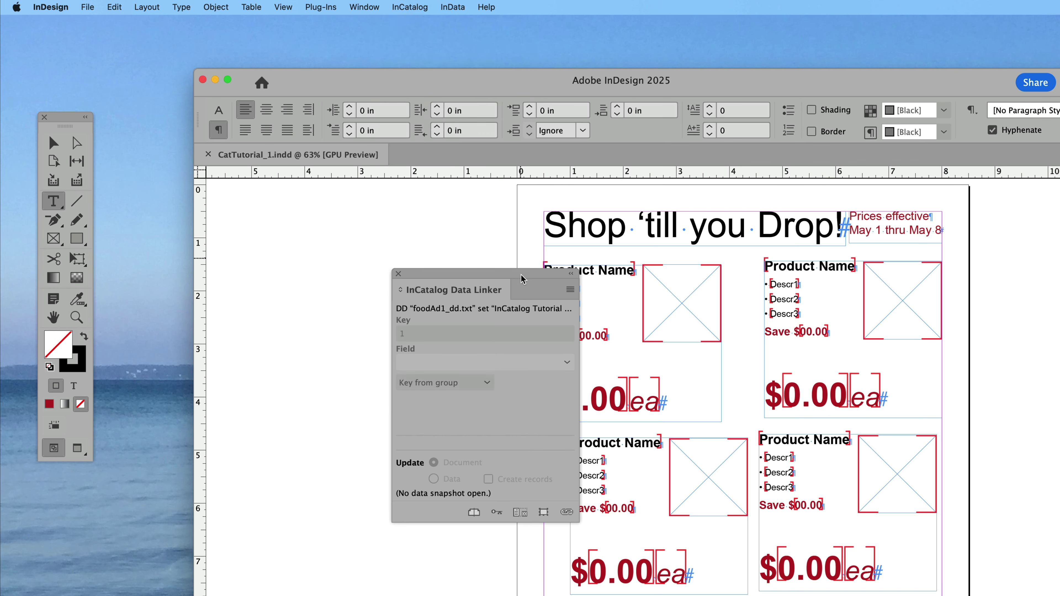
pyautogui.moveTo(522, 278); pyautogui.dragTo(440, 241)
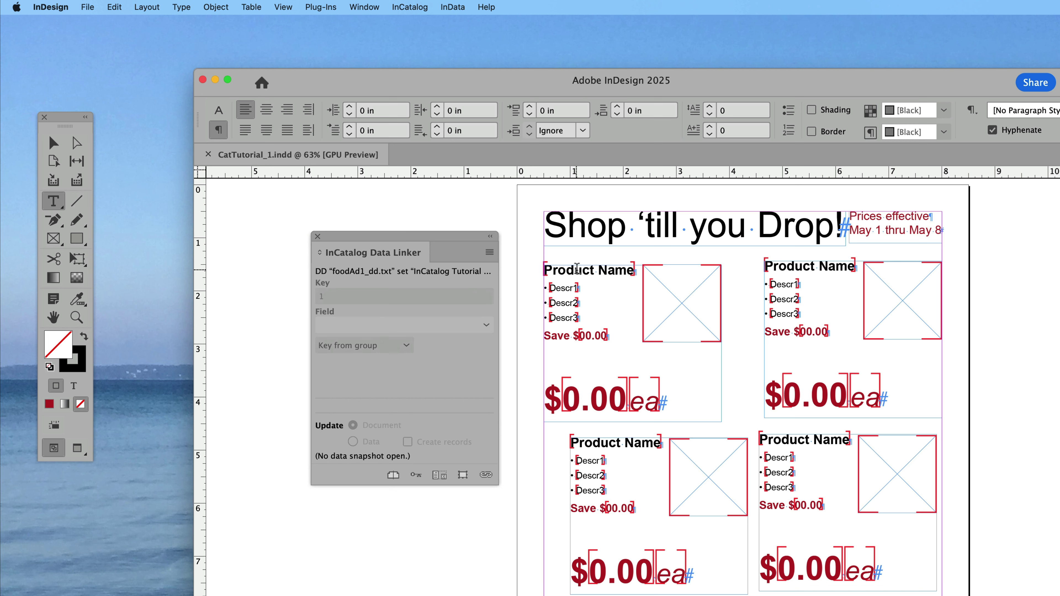
# Step: Inspect the data links of the first product's name, Descr1 and savings text, and of the second product's name
pyautogui.moveTo(566, 270); pyautogui.dragTo(591, 270)
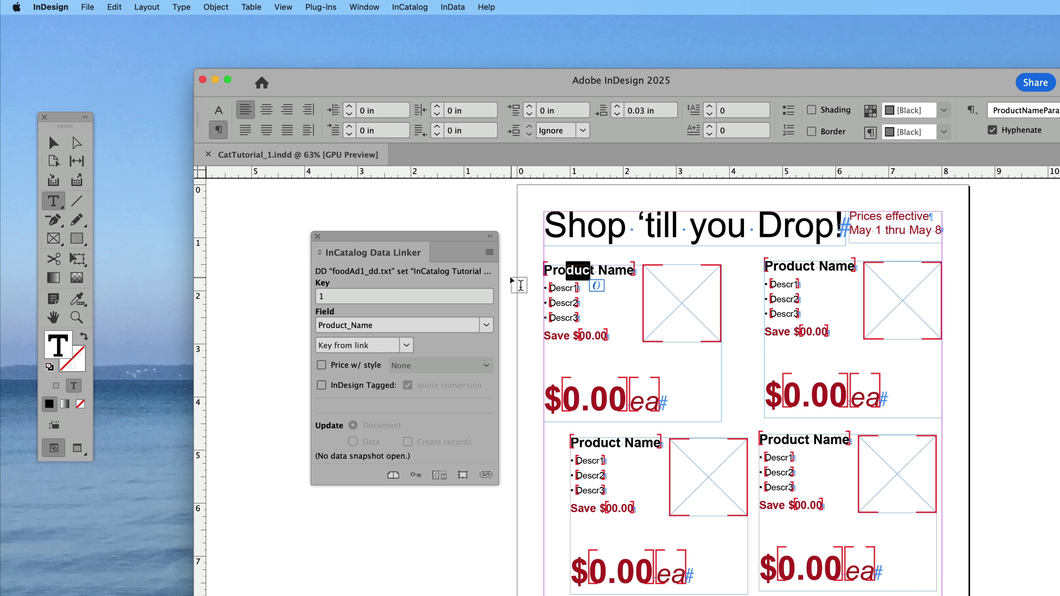
pyautogui.moveTo(556, 288); pyautogui.dragTo(567, 288)
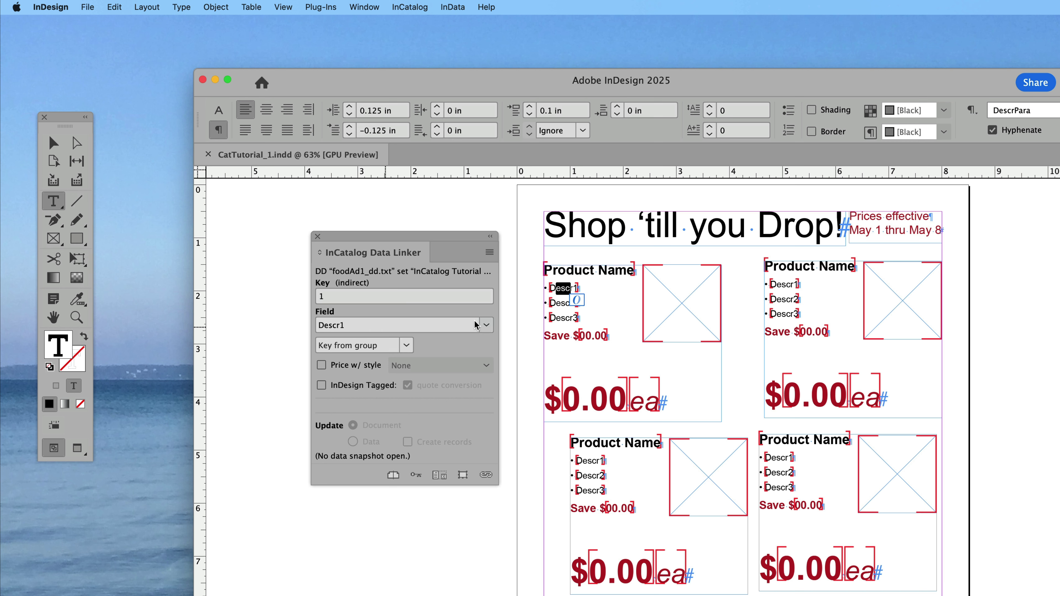
pyautogui.moveTo(561, 303); pyautogui.dragTo(605, 336)
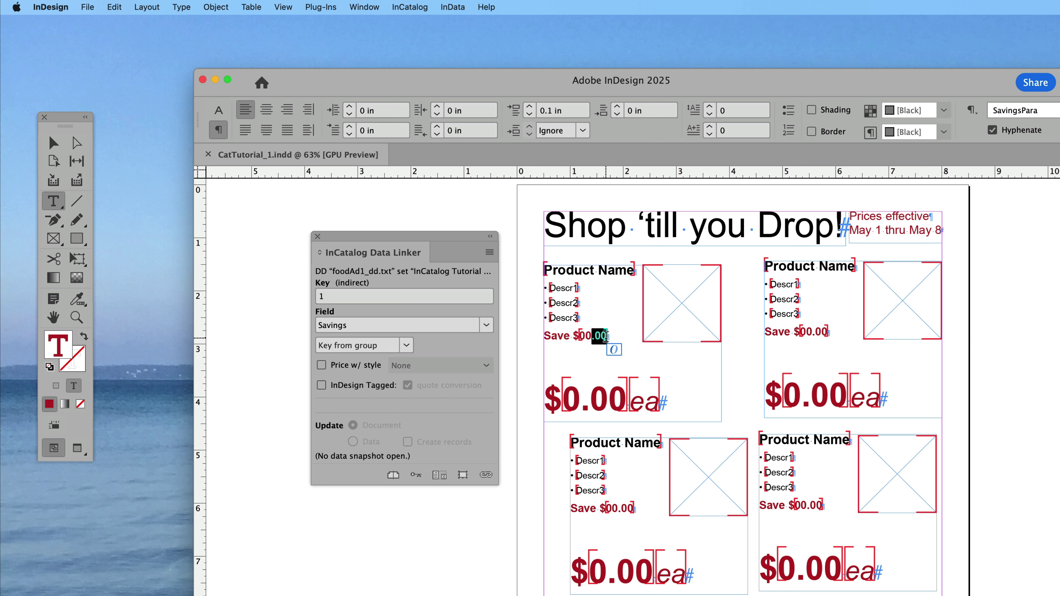
pyautogui.moveTo(801, 267); pyautogui.dragTo(825, 267)
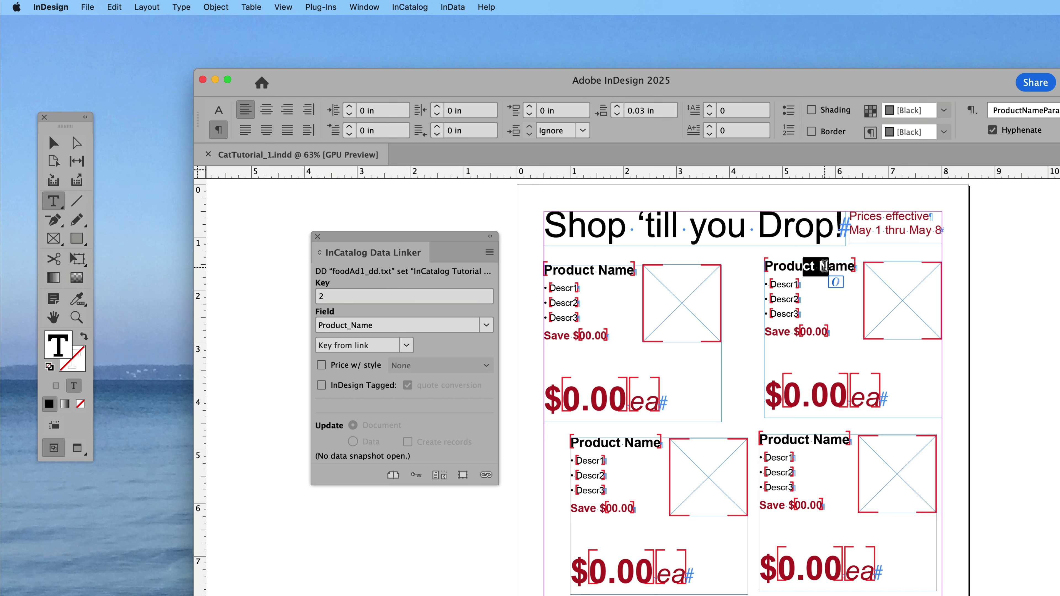
pyautogui.click(1006, 346)
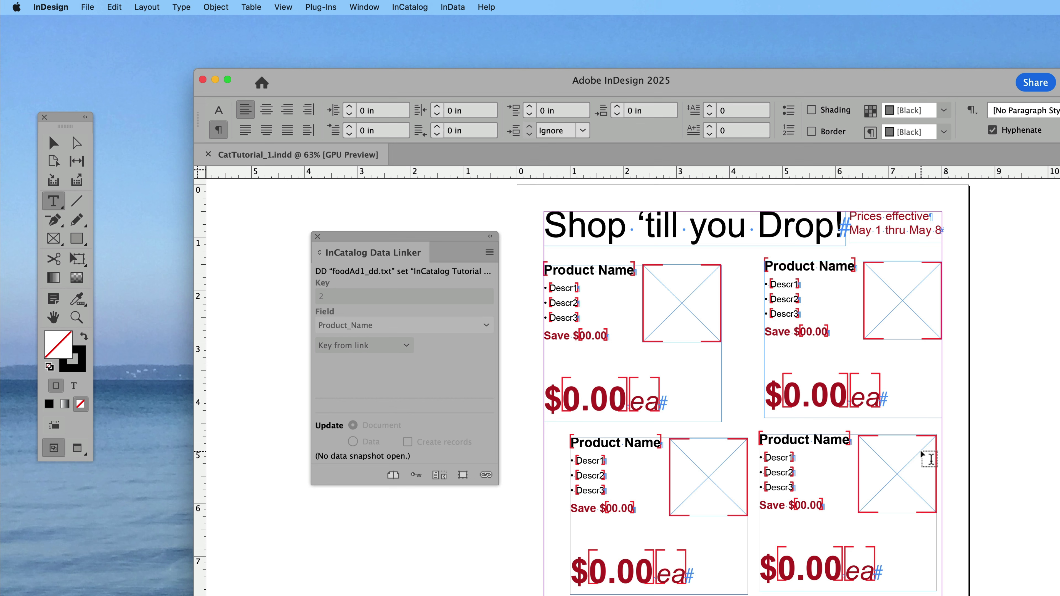
# Step: Review InCatalog's data destination and data source options and its Data Snapshot preferences
pyautogui.click(409, 8)
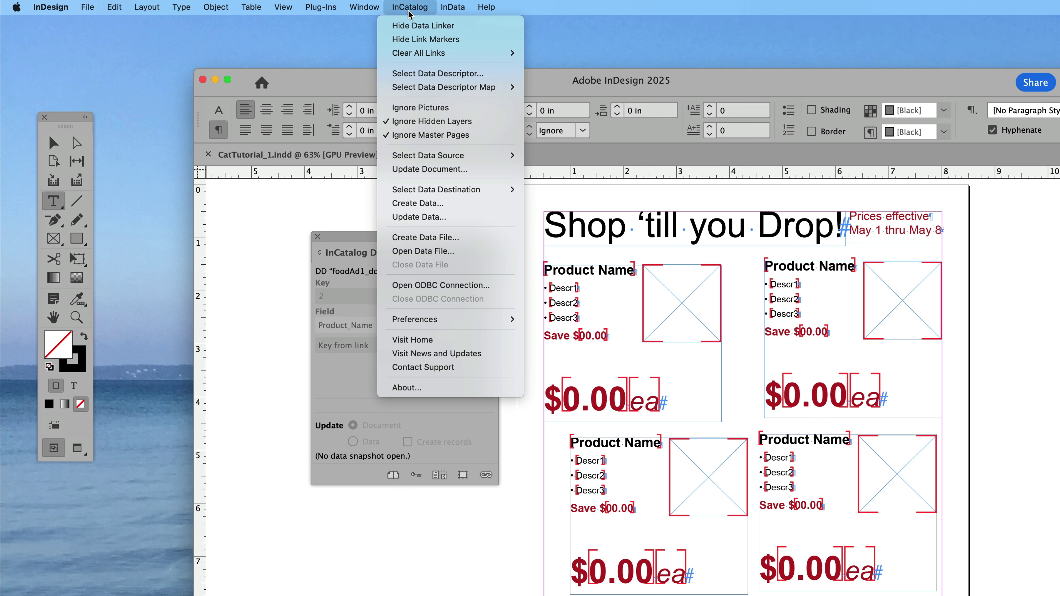
pyautogui.moveTo(451, 191)
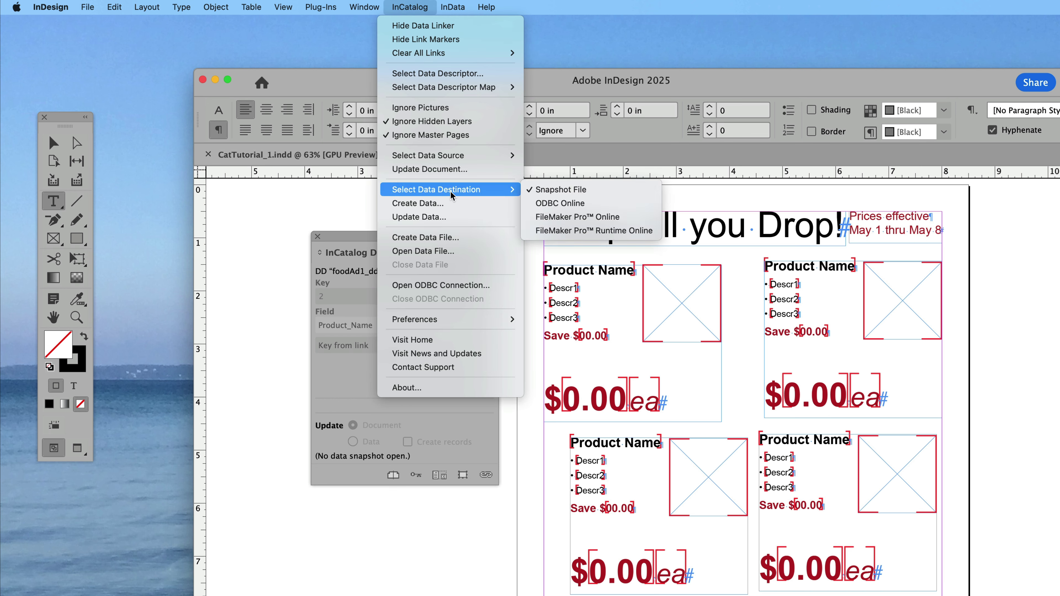
pyautogui.moveTo(448, 156)
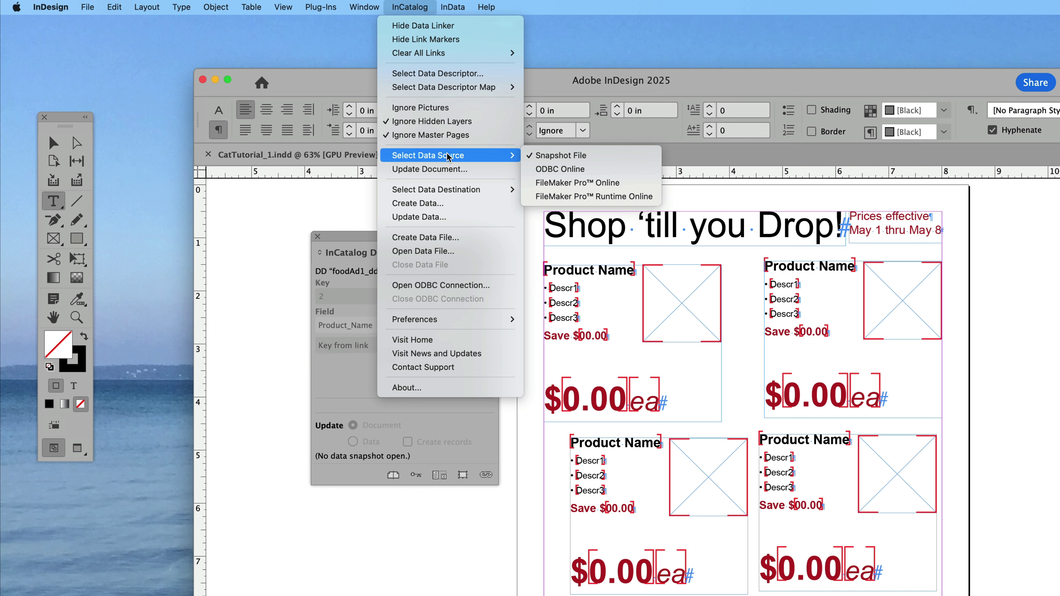
pyautogui.moveTo(453, 320)
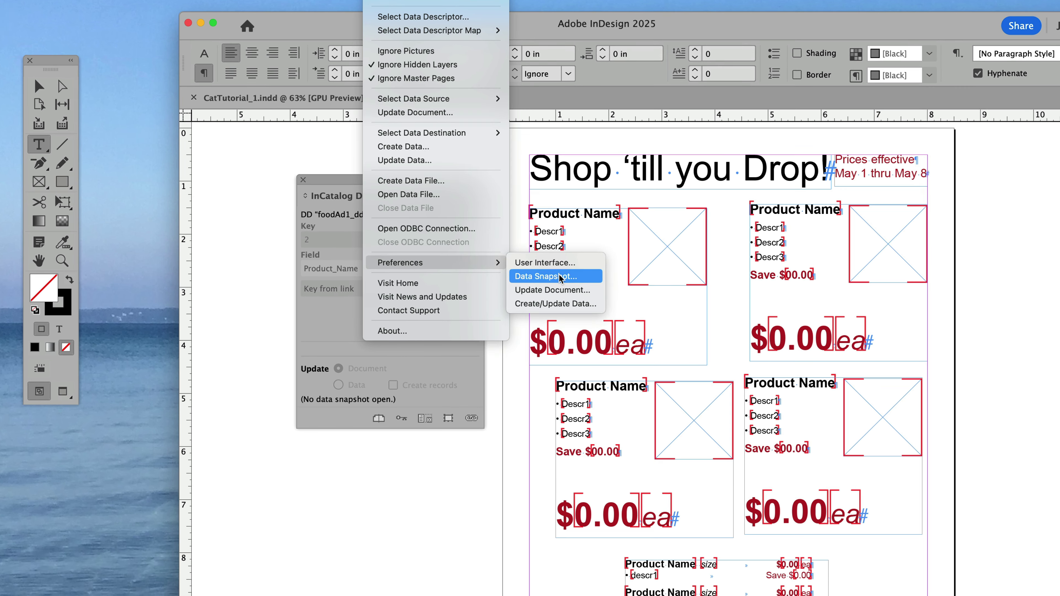
pyautogui.click(560, 277)
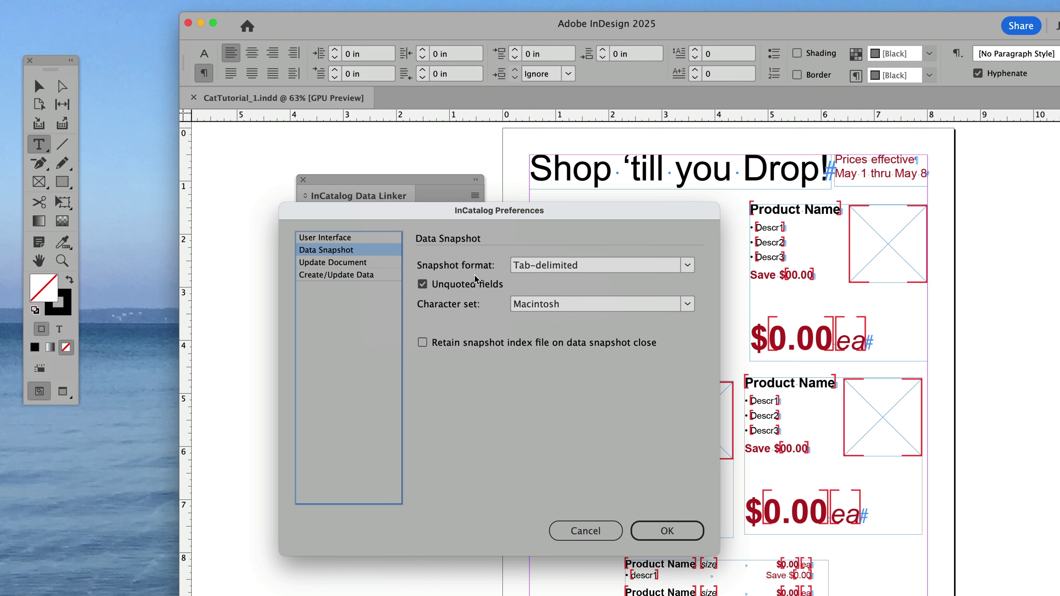
pyautogui.click(667, 534)
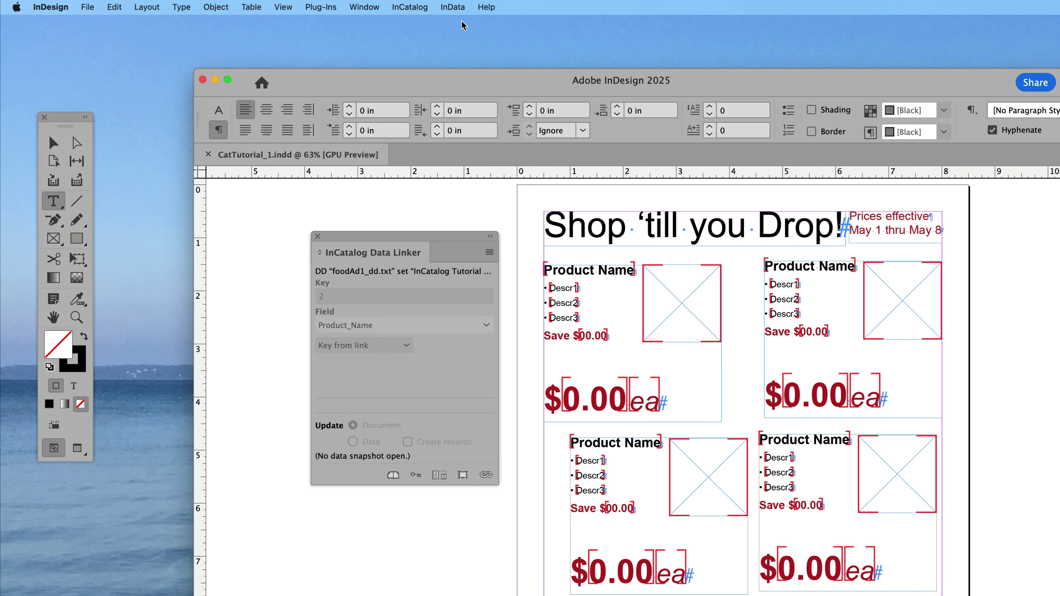
# Step: Update the linked document with InCatalog using the data snapshot veggieAd.txt
pyautogui.click(410, 7)
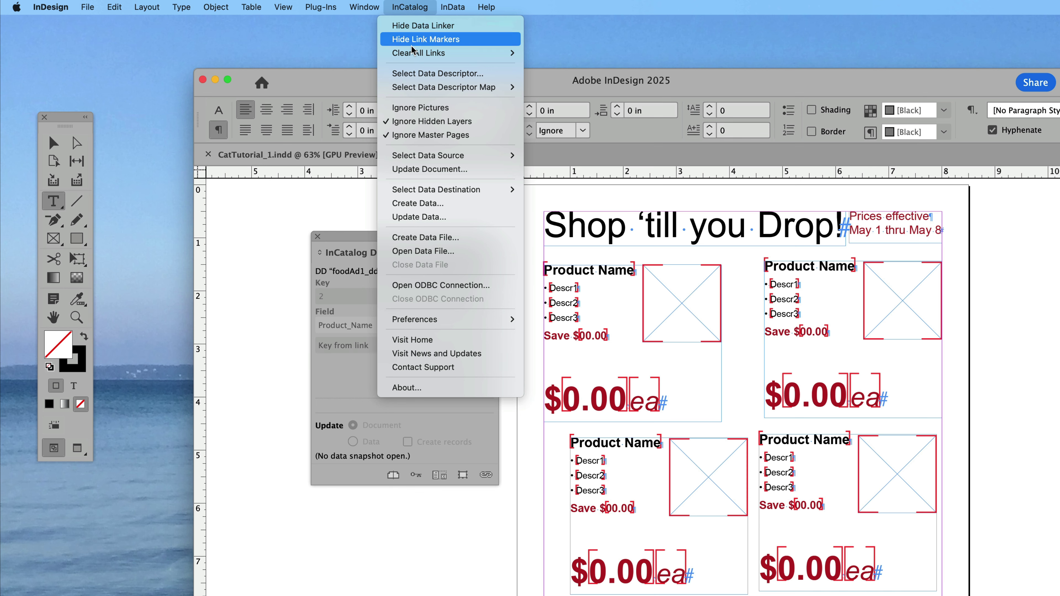
pyautogui.click(456, 172)
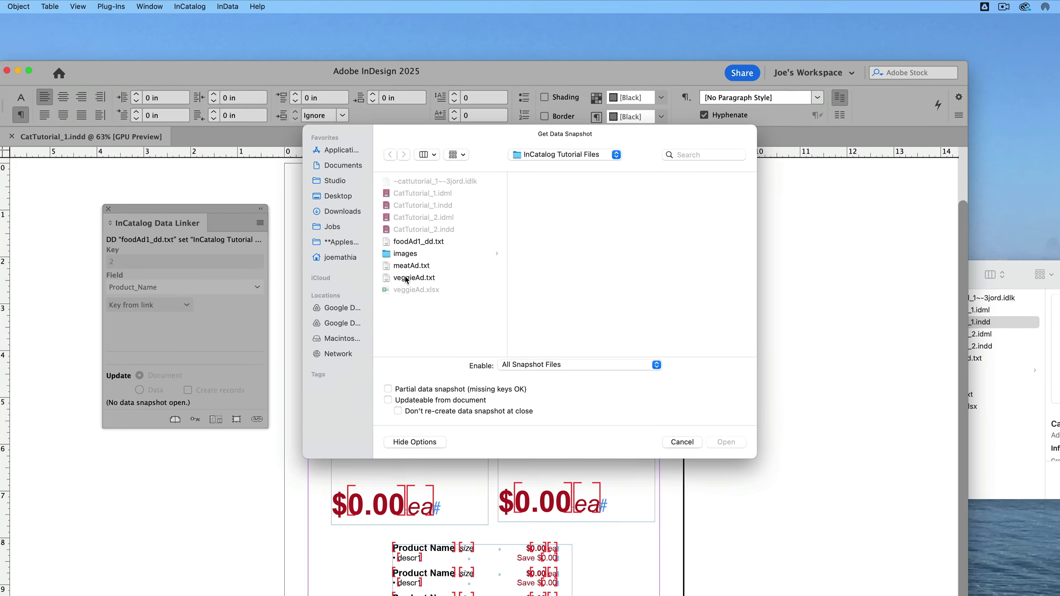
pyautogui.click(407, 278)
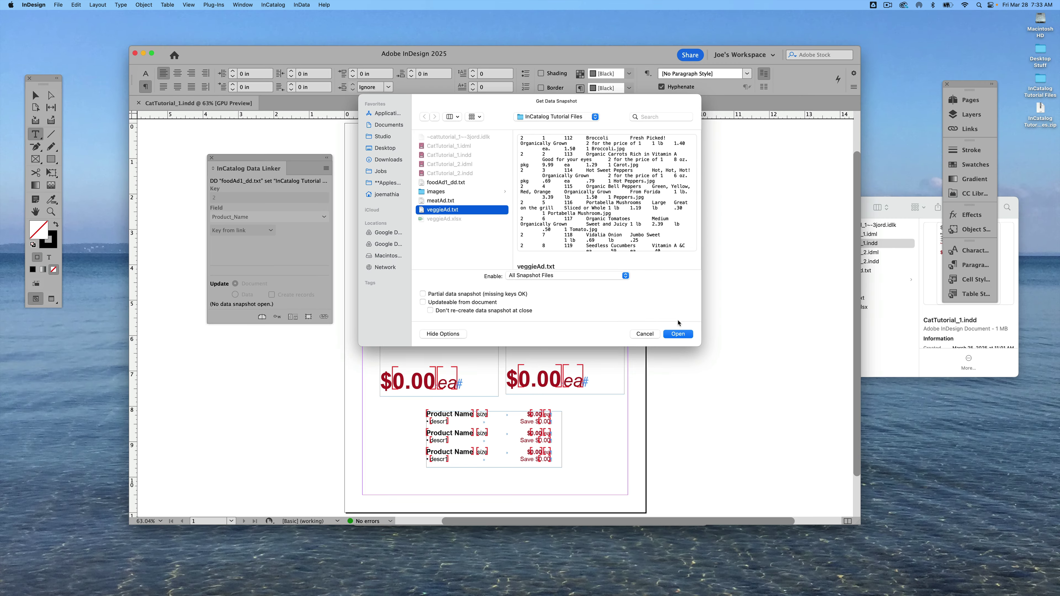
pyautogui.click(678, 335)
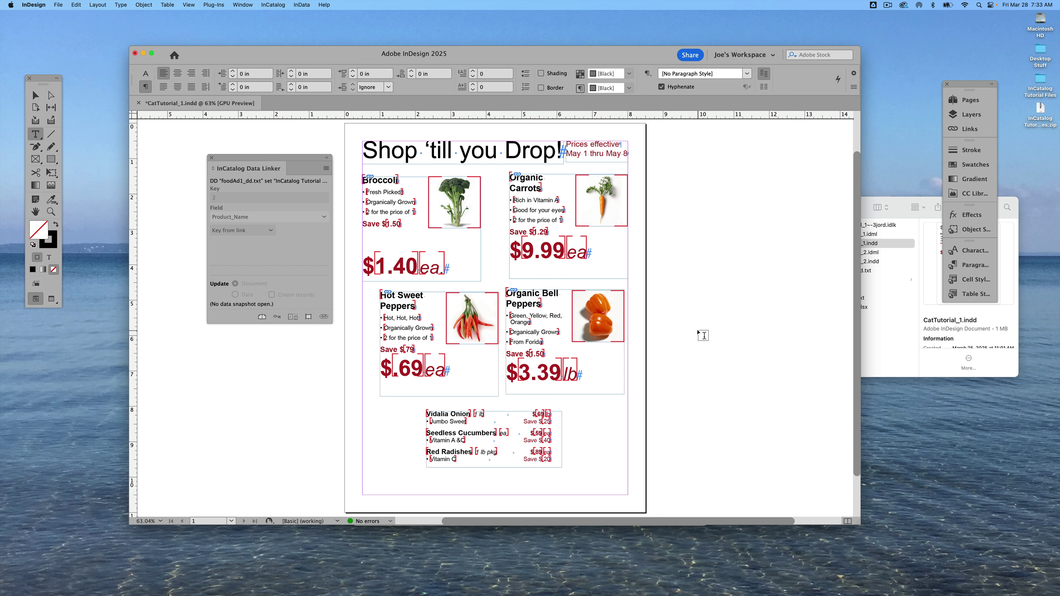
# Step: Update the ad's products and pictures from the data snapshot meatAd.txt
pyautogui.click(273, 5)
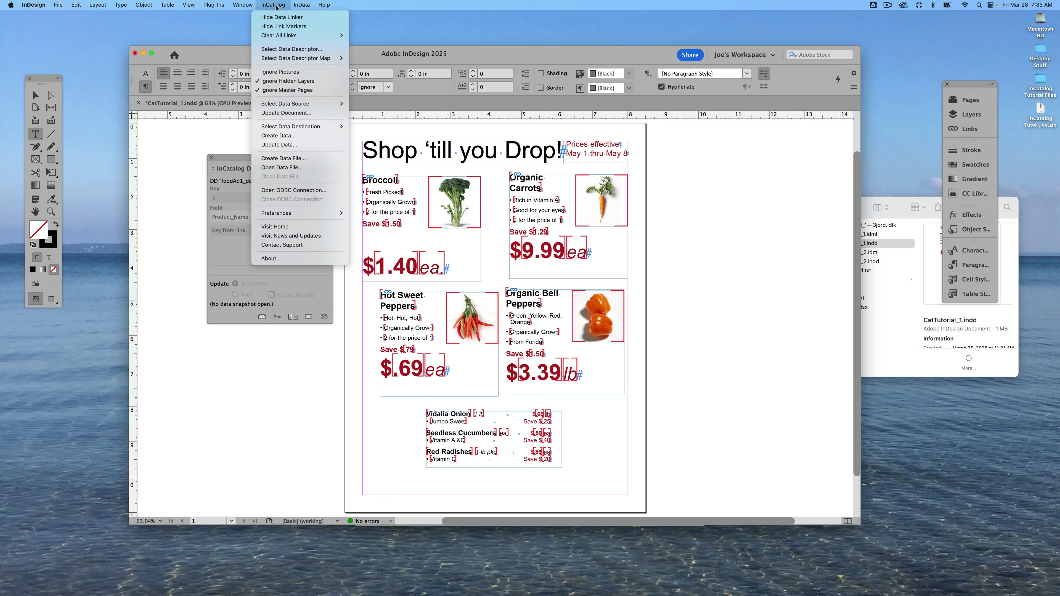
pyautogui.click(291, 114)
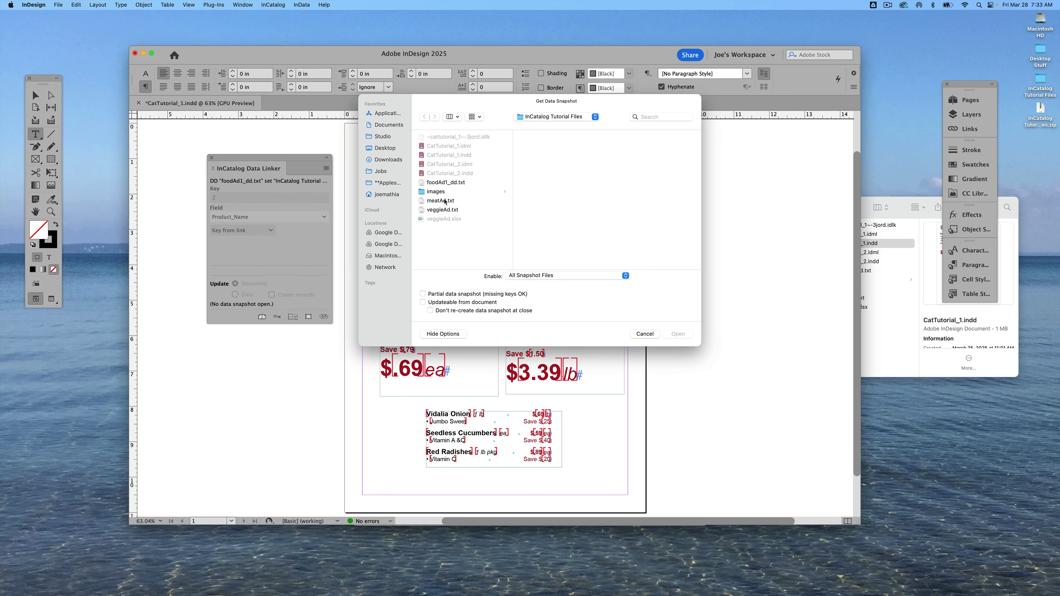
pyautogui.click(440, 201)
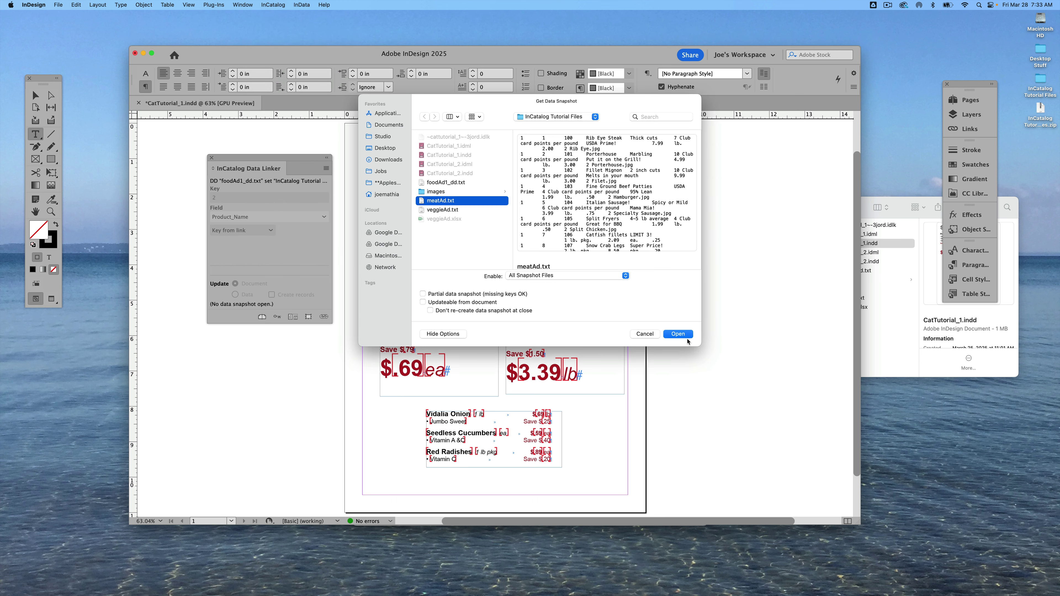
pyautogui.click(677, 334)
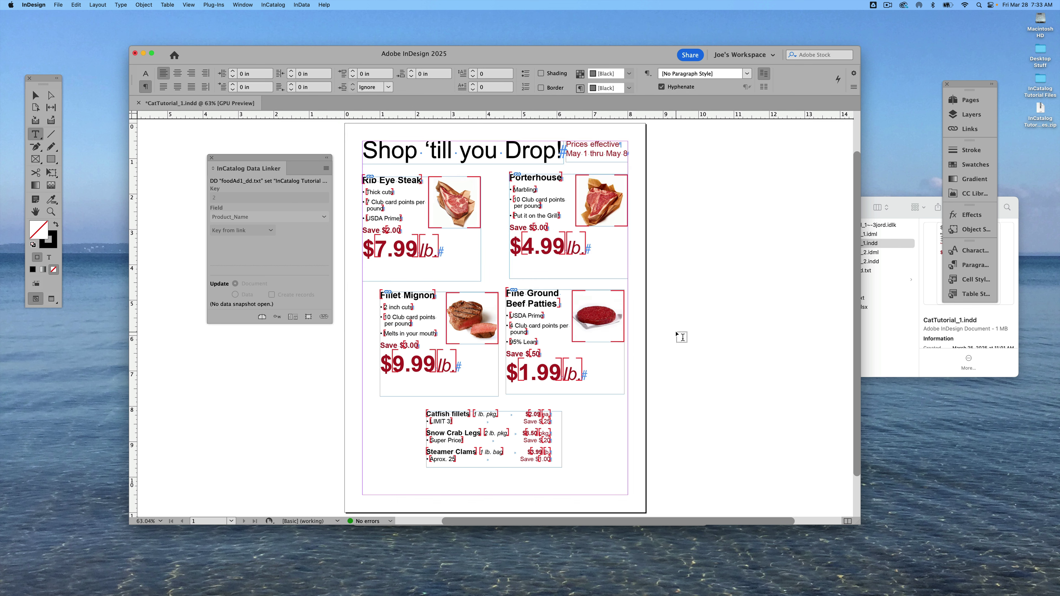
# Step: Switch the page to Preview mode and update the document from the veggieAd.txt data snapshot
pyautogui.click(52, 299)
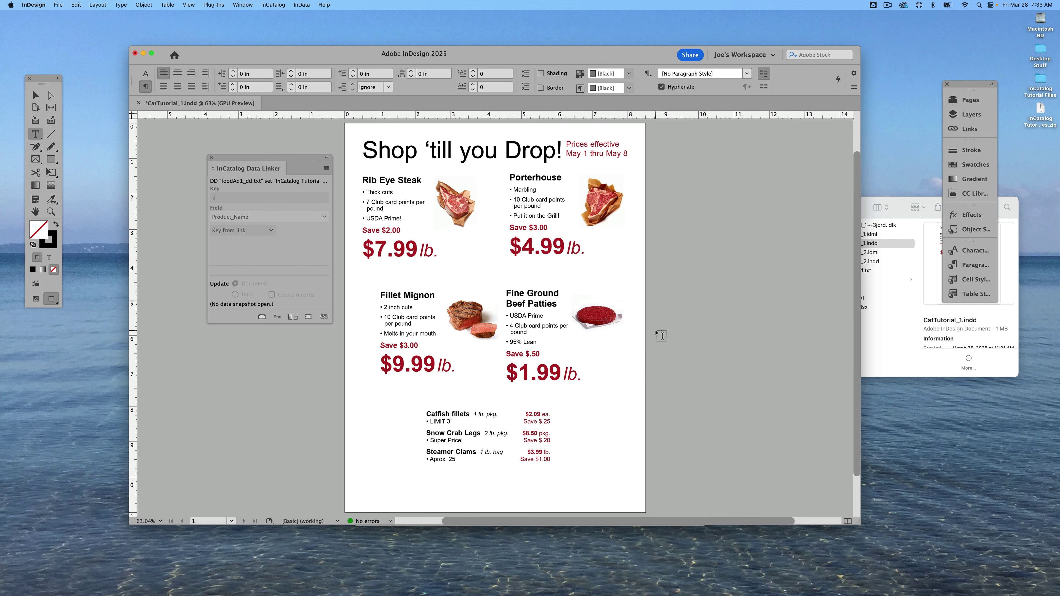
pyautogui.click(277, 5)
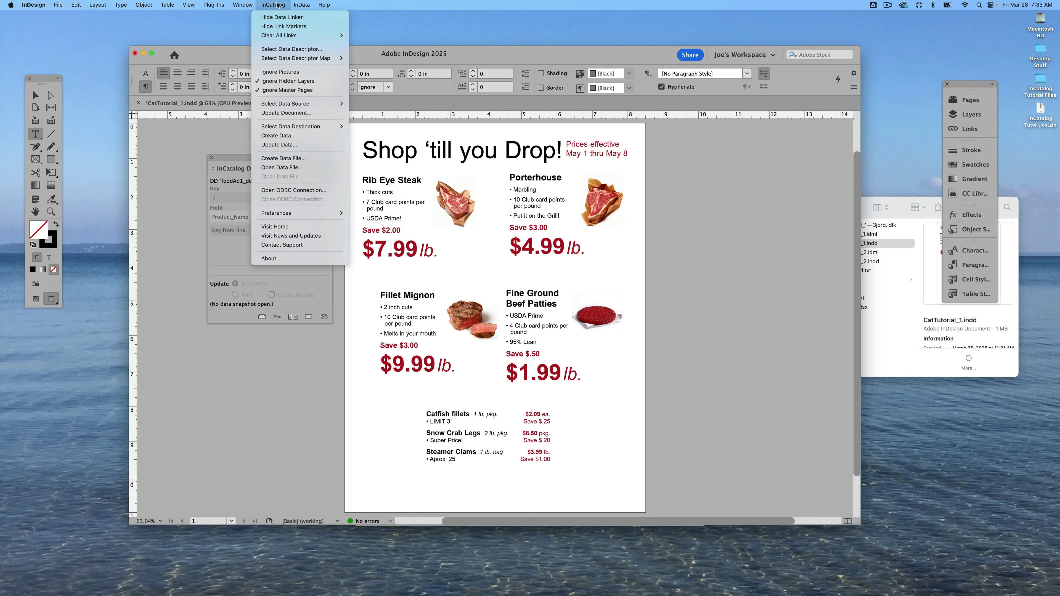
pyautogui.click(331, 144)
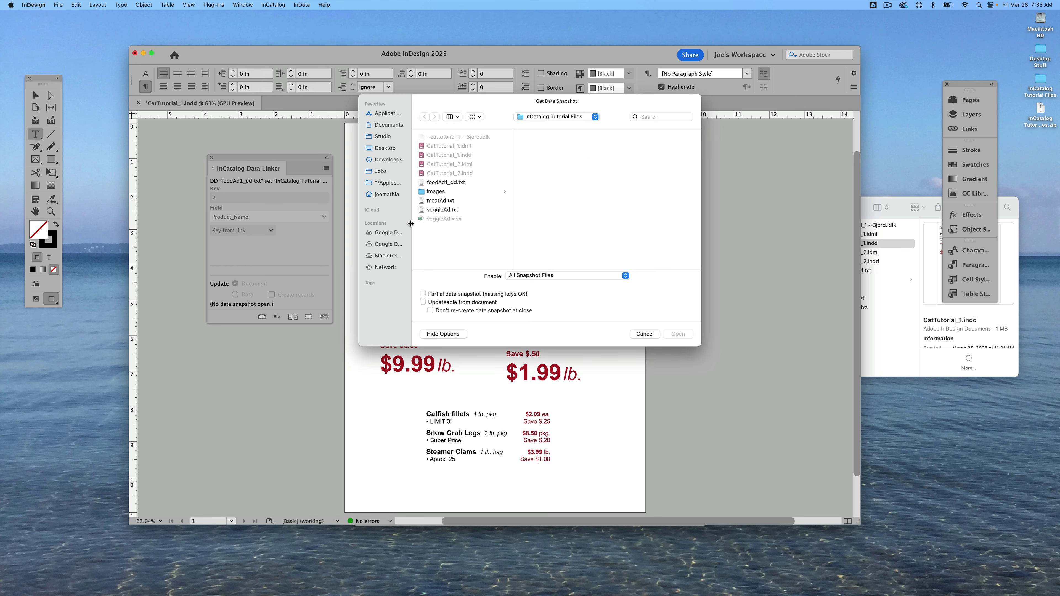
pyautogui.click(436, 210)
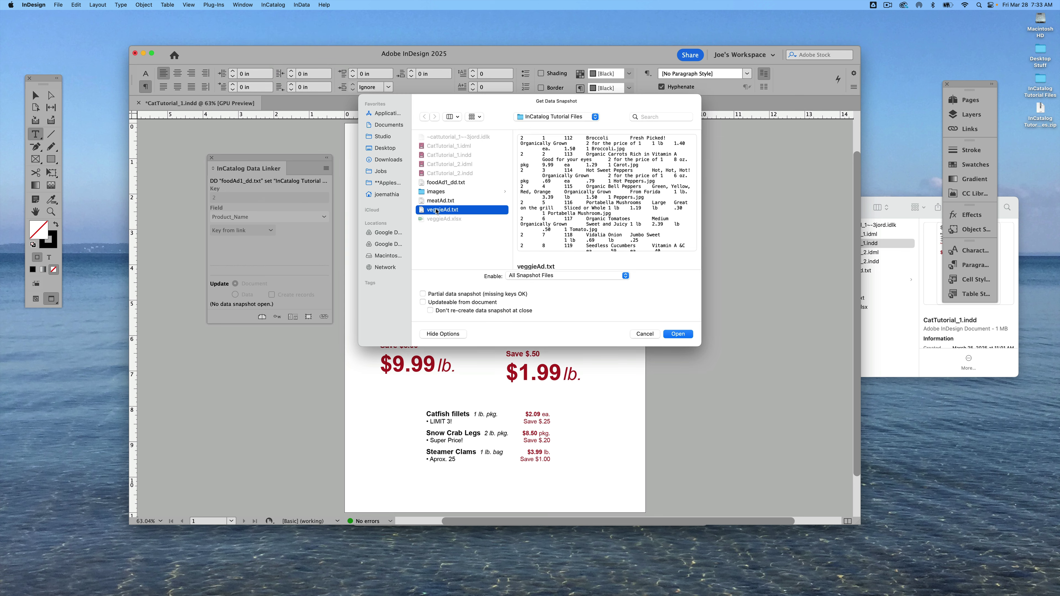
pyautogui.click(685, 334)
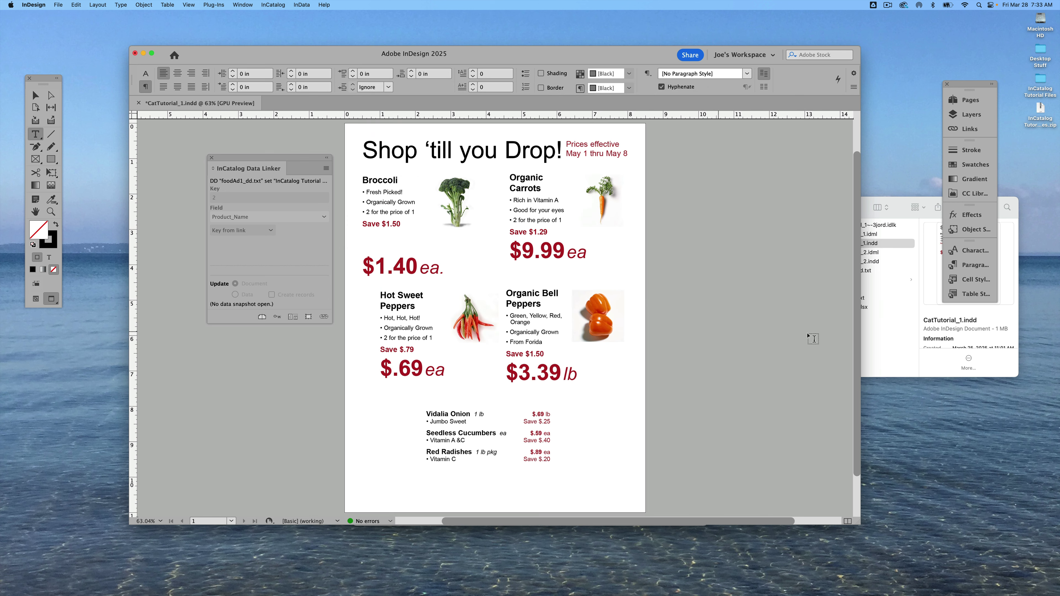
# Step: Switch to Finder and open veggieAd.txt from the InCatalog Tutorial Files folder in the text editor
pyautogui.click(898, 349)
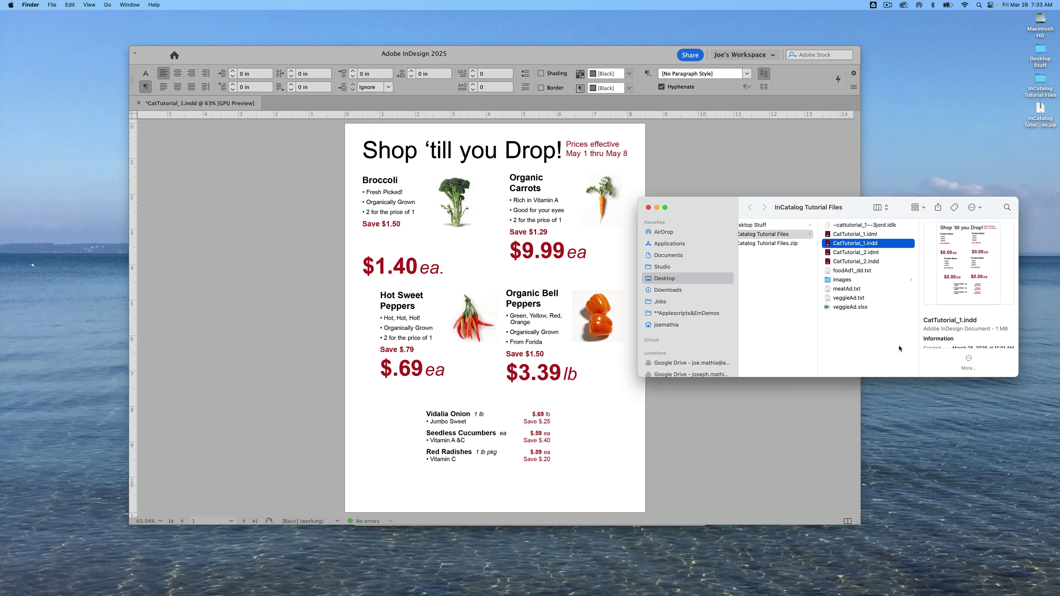
pyautogui.click(828, 299)
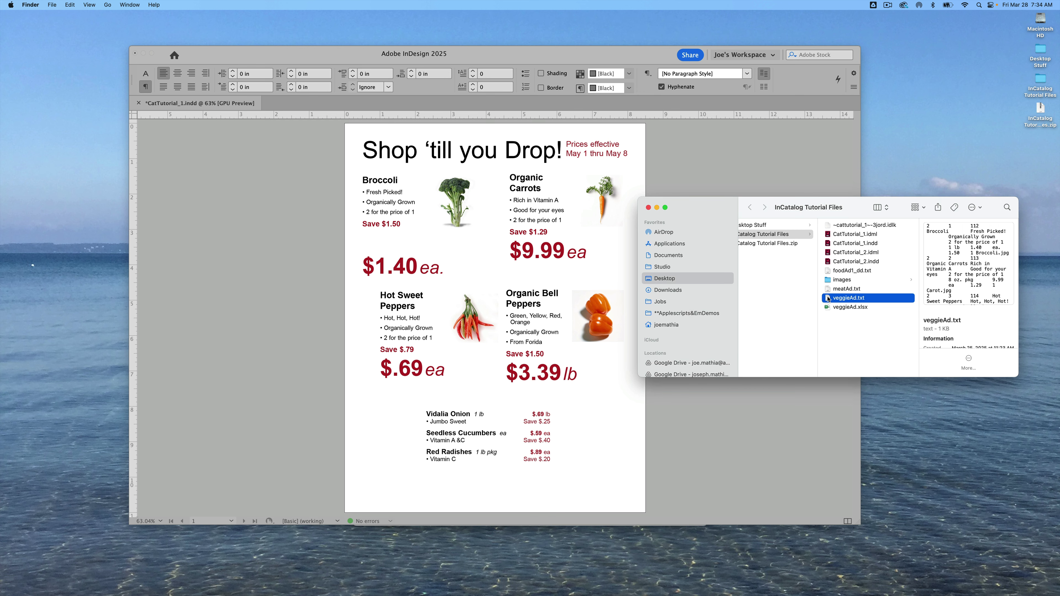
pyautogui.doubleClick(828, 299)
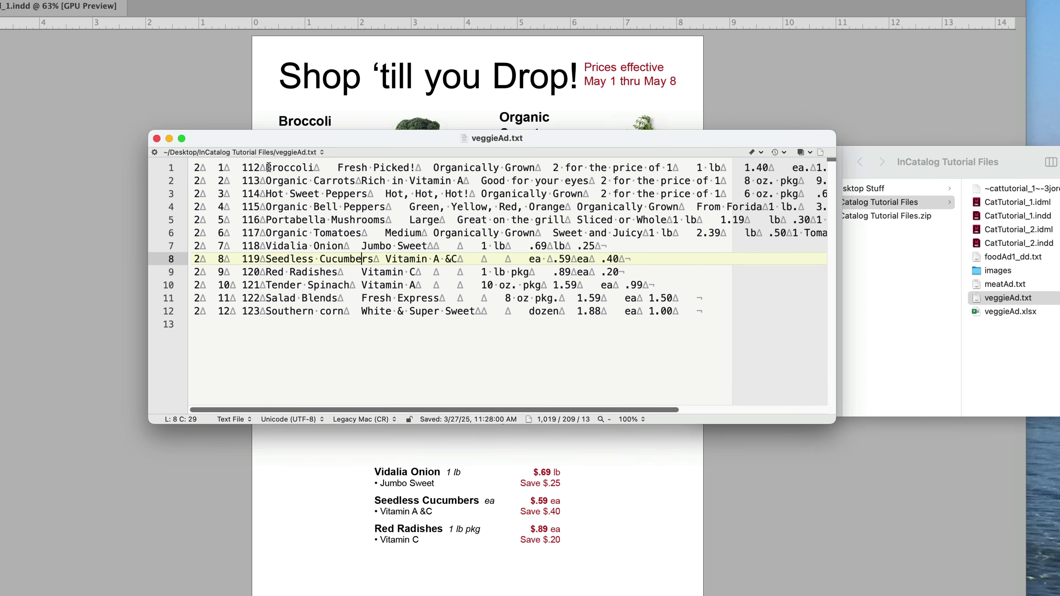
# Step: Change the first product name to "Broccoli, YUM!" and the second to "Organic Orange Carrots" in veggieAd.txt
pyautogui.click(269, 167)
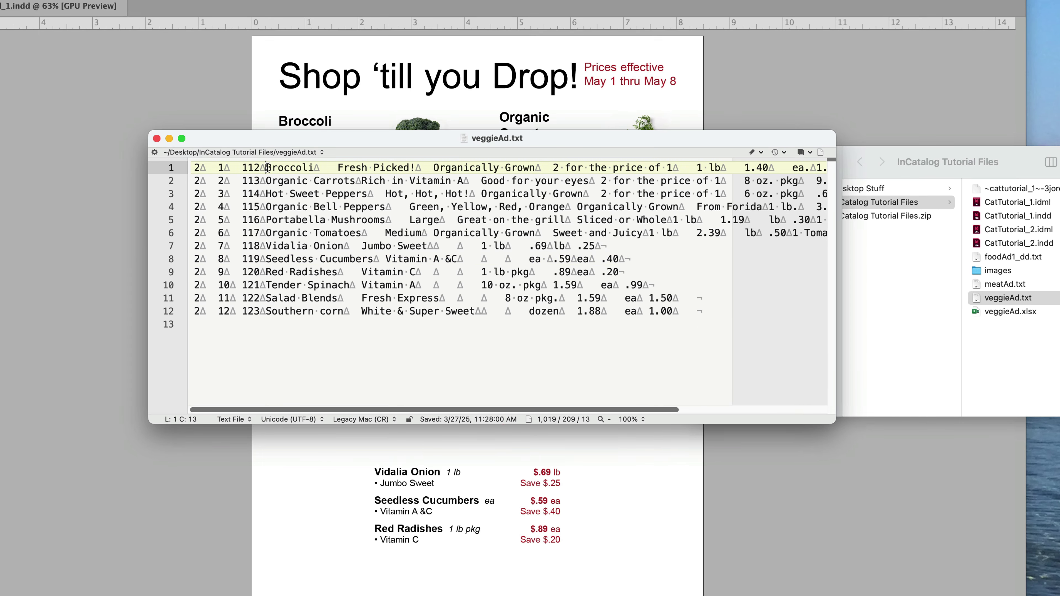
pyautogui.doubleClick(307, 167)
pyautogui.write(', YUM')
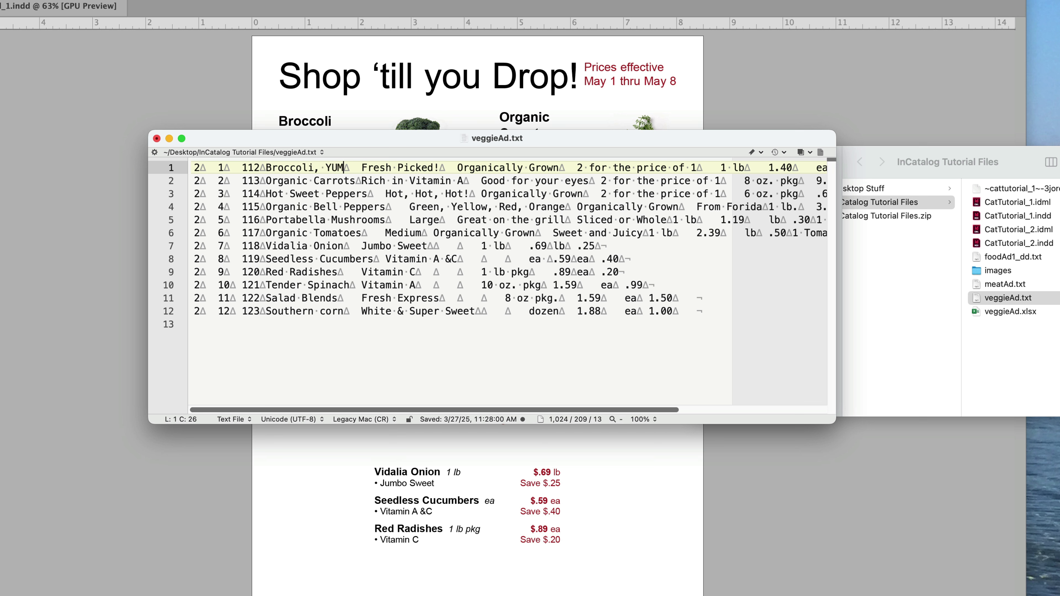
pyautogui.write('!')
pyautogui.click(314, 184)
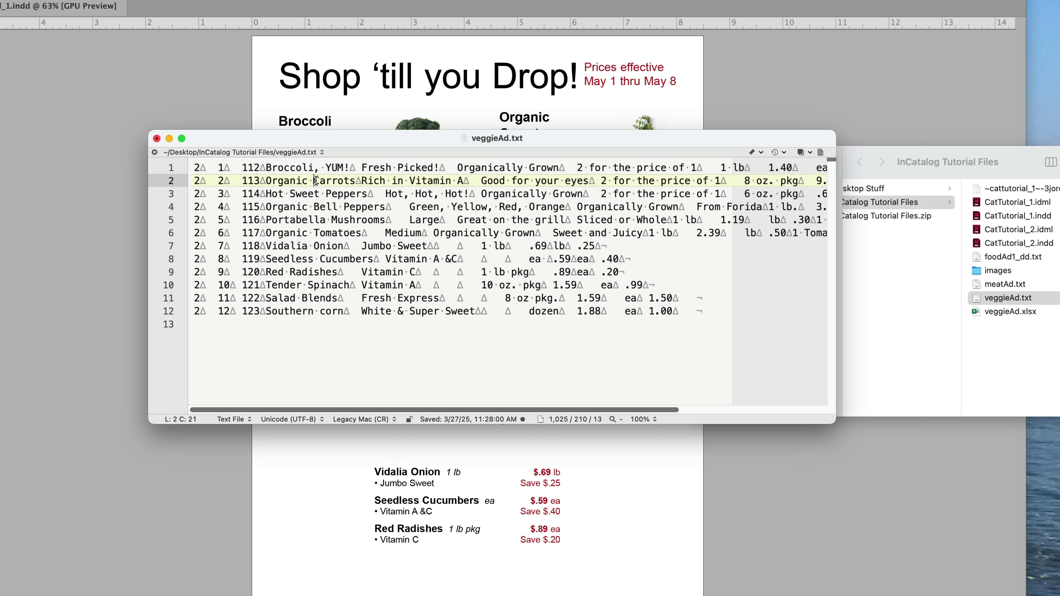
pyautogui.write('Orange')
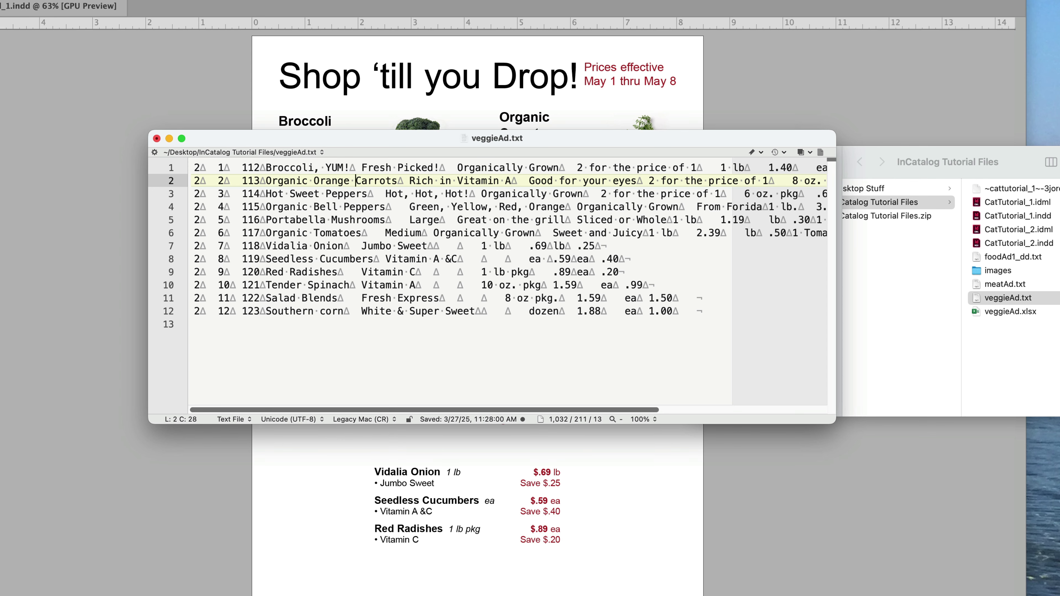
# Step: Save the edited veggieAd.txt and update the InDesign document from it as the data snapshot
pyautogui.press('super+s')
pyautogui.click(746, 85)
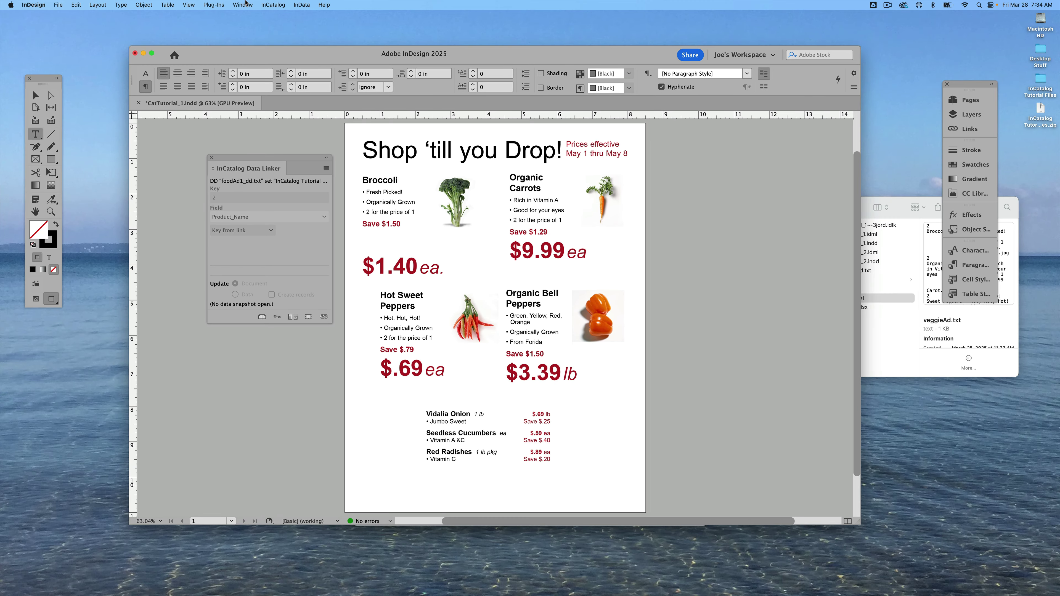
pyautogui.click(276, 5)
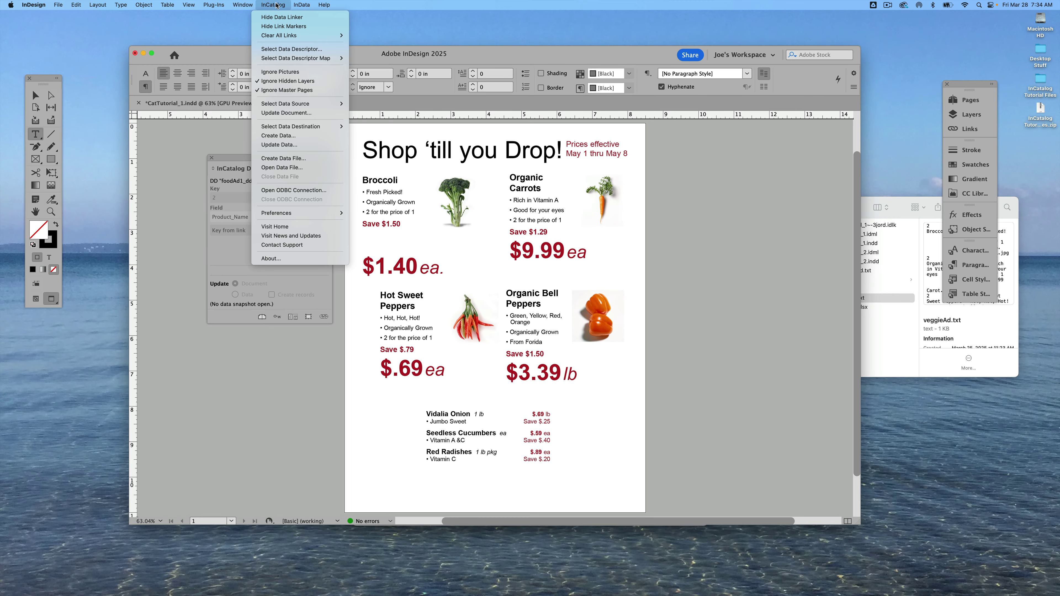
pyautogui.click(287, 113)
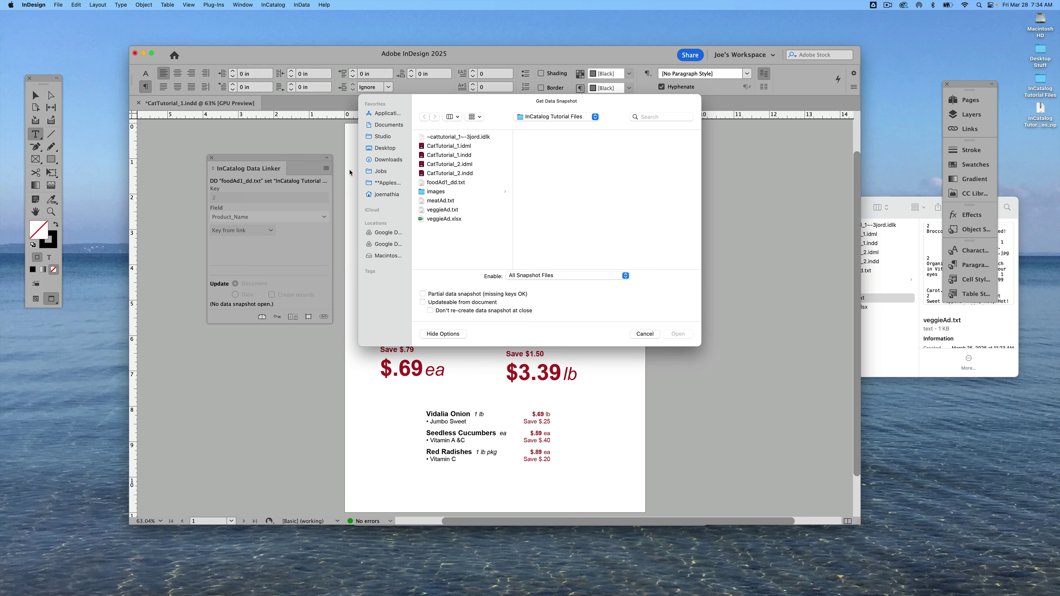
pyautogui.click(437, 211)
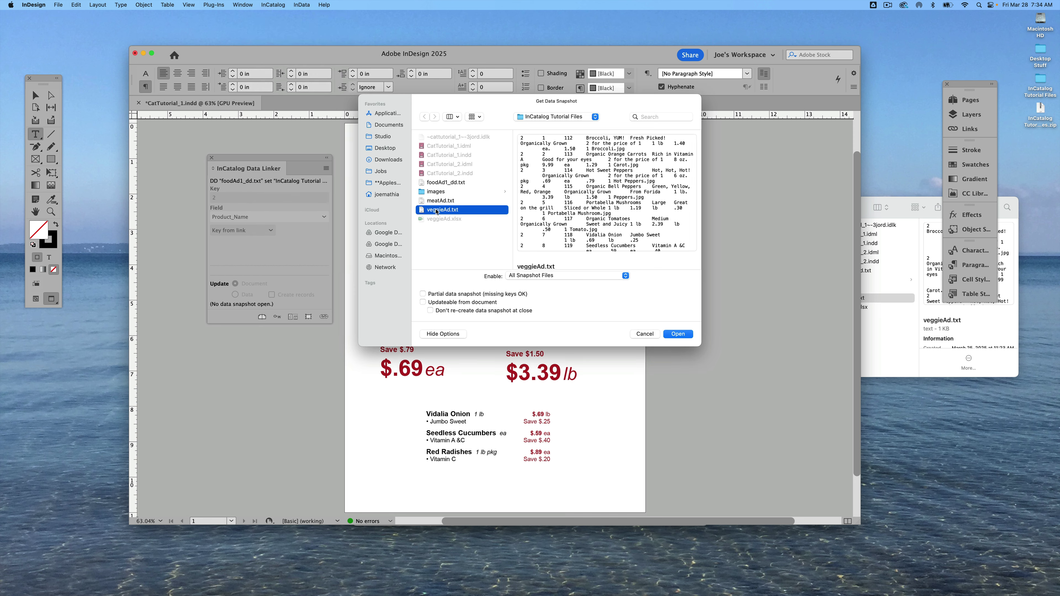
pyautogui.click(677, 334)
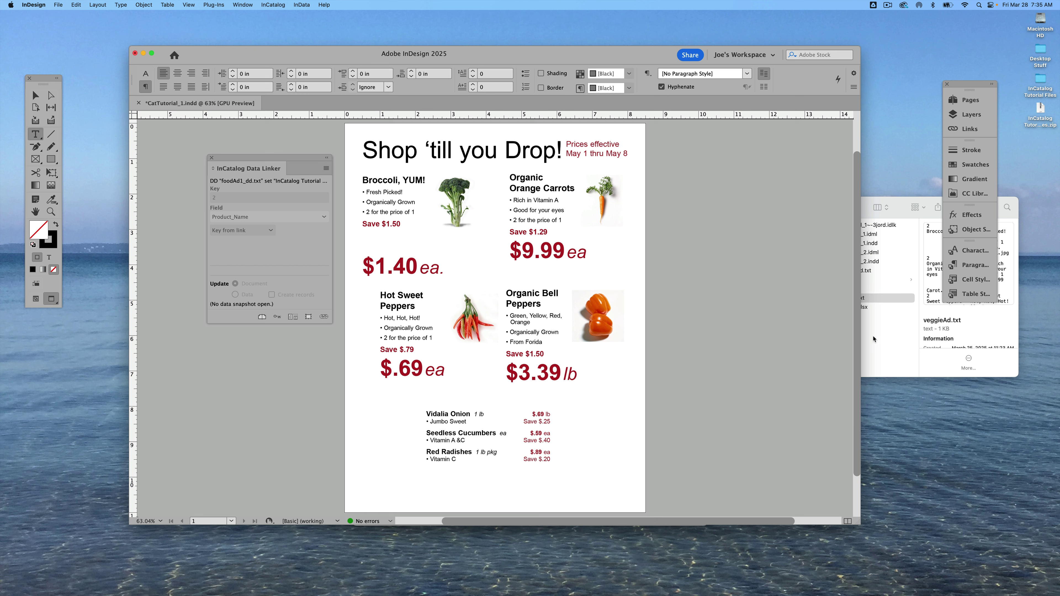
# Step: Switch to Finder, open the data descriptor foodAd1_dd.txt to examine its field names, and close it
pyautogui.click(889, 340)
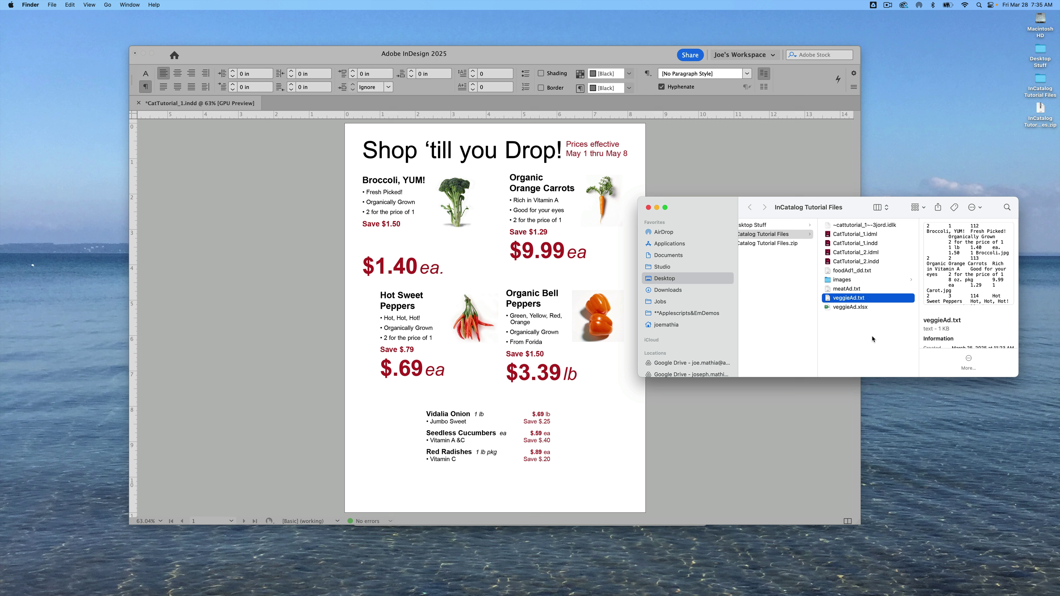
pyautogui.click(828, 272)
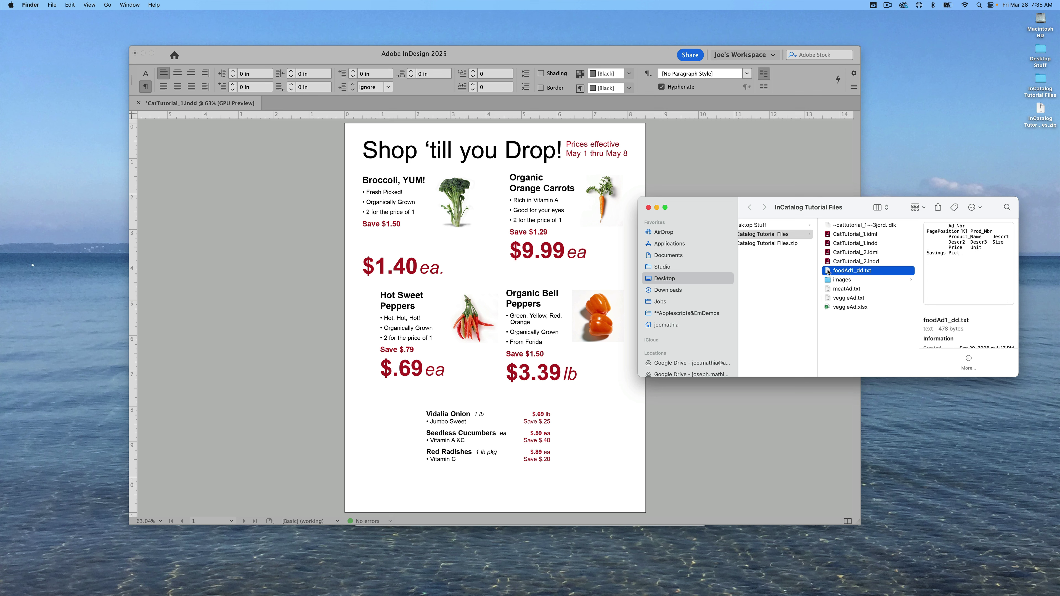
pyautogui.doubleClick(829, 271)
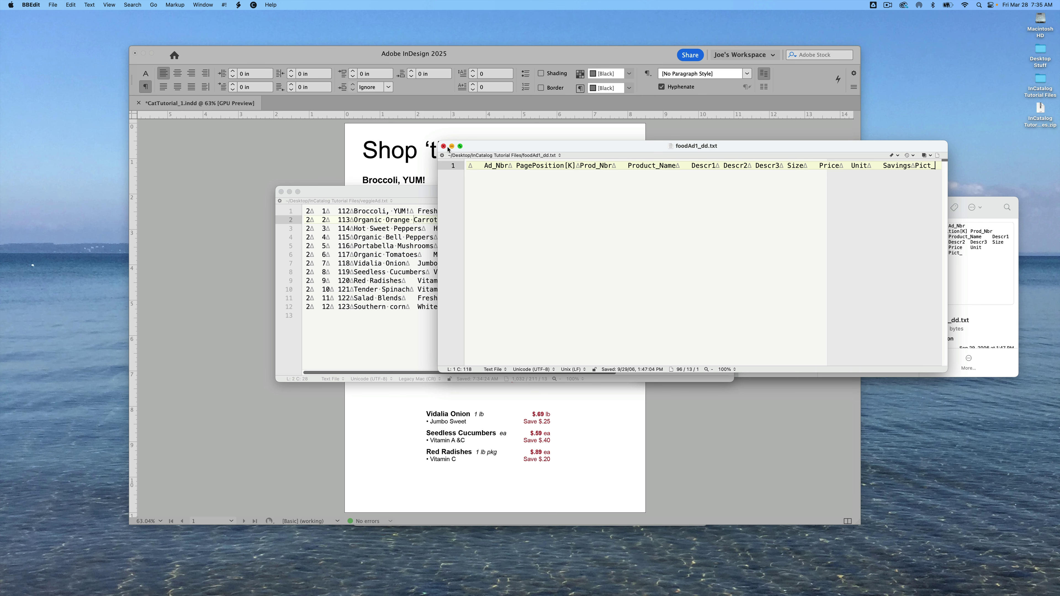
pyautogui.click(444, 146)
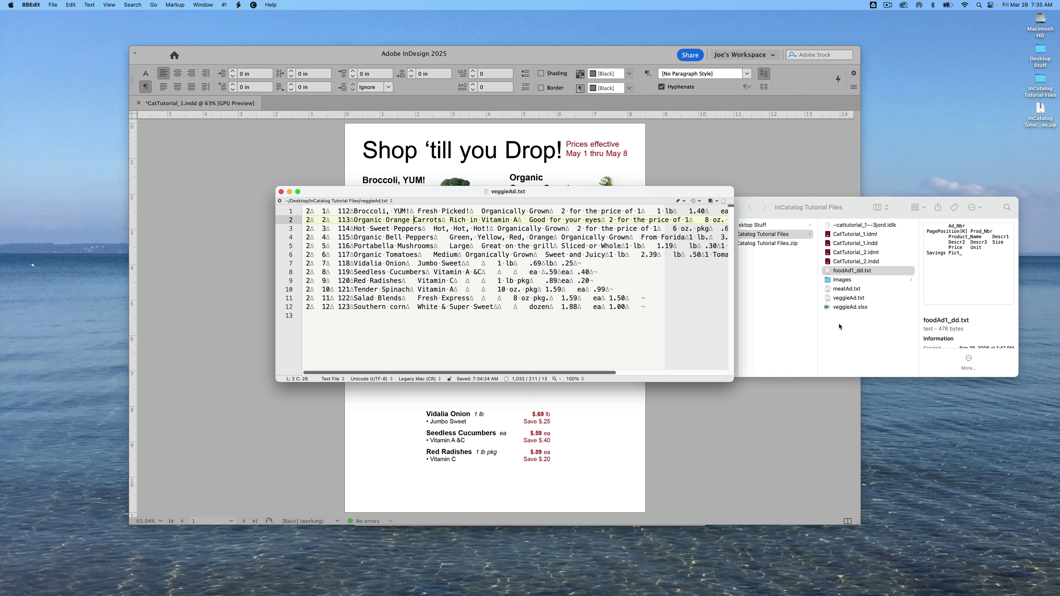
# Step: Duplicate foodAd1_dd.txt in Finder and select foodAd1_dd copy.txt as InCatalog's data descriptor back in InDesign
pyautogui.rightClick(830, 271)
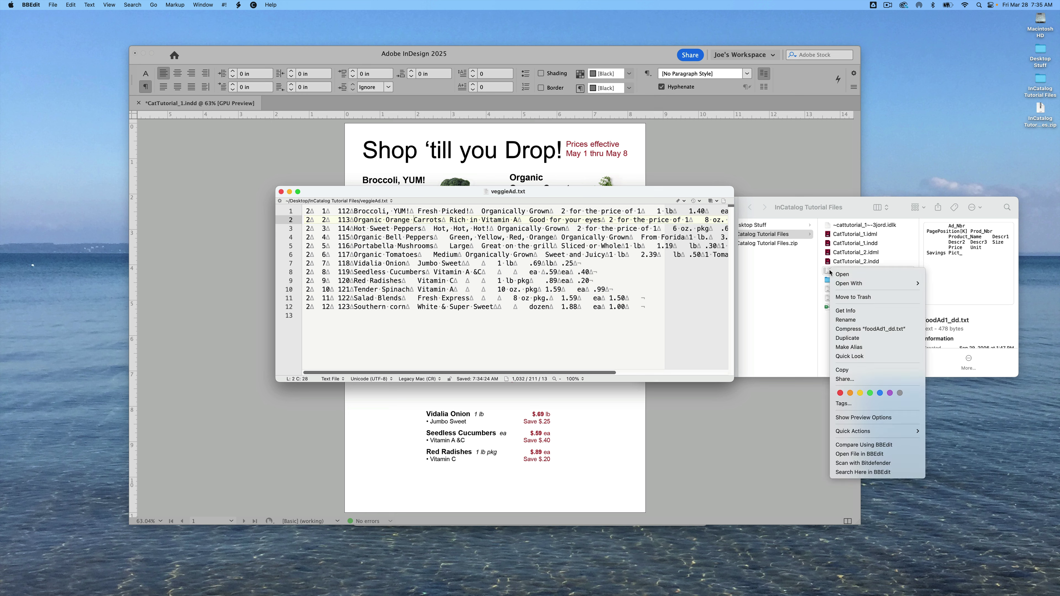
pyautogui.click(844, 339)
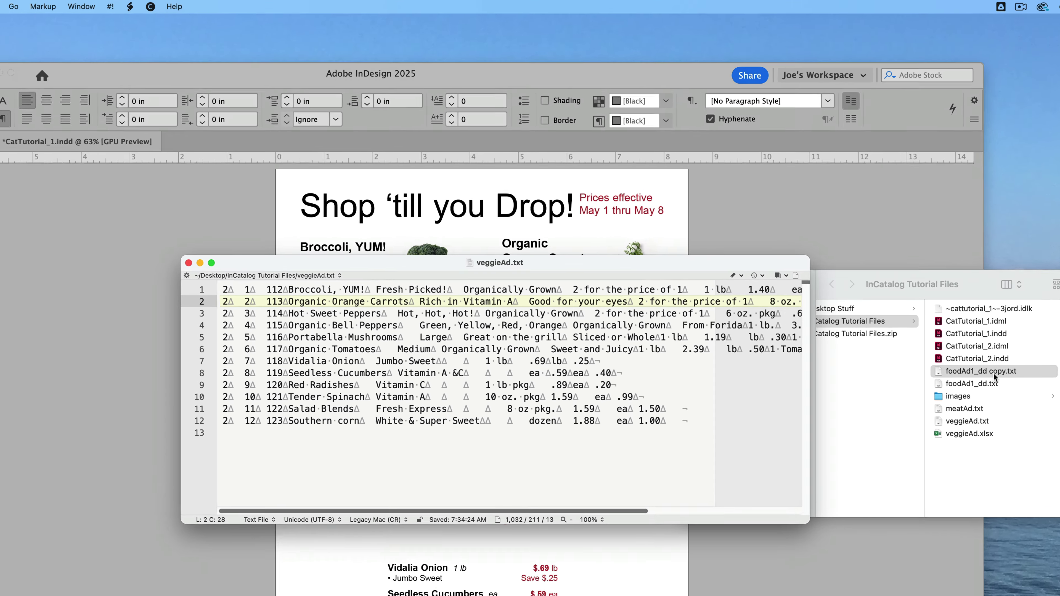
pyautogui.press('super+Tab')
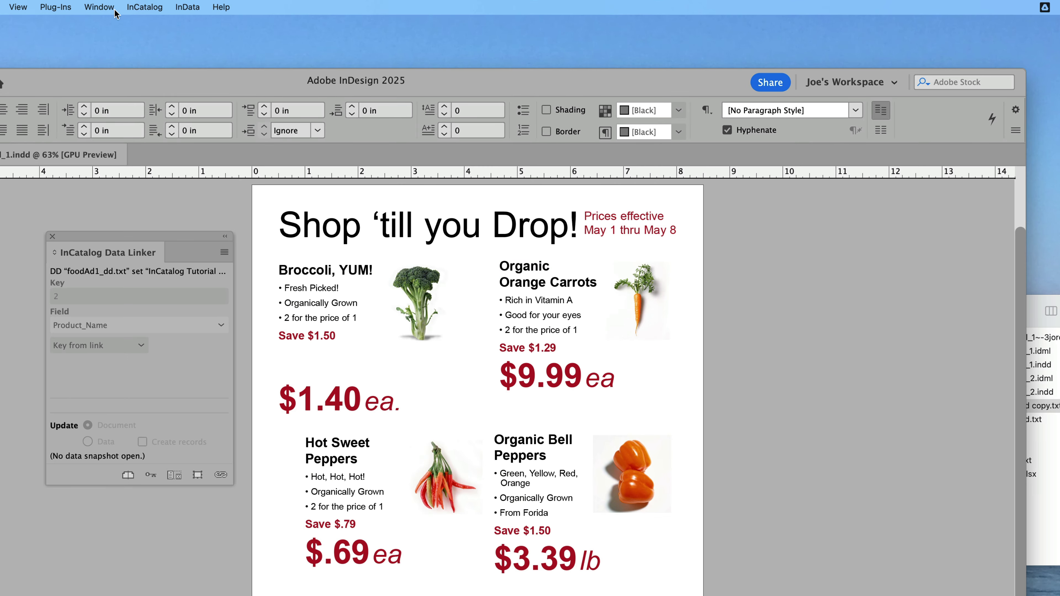
pyautogui.click(143, 7)
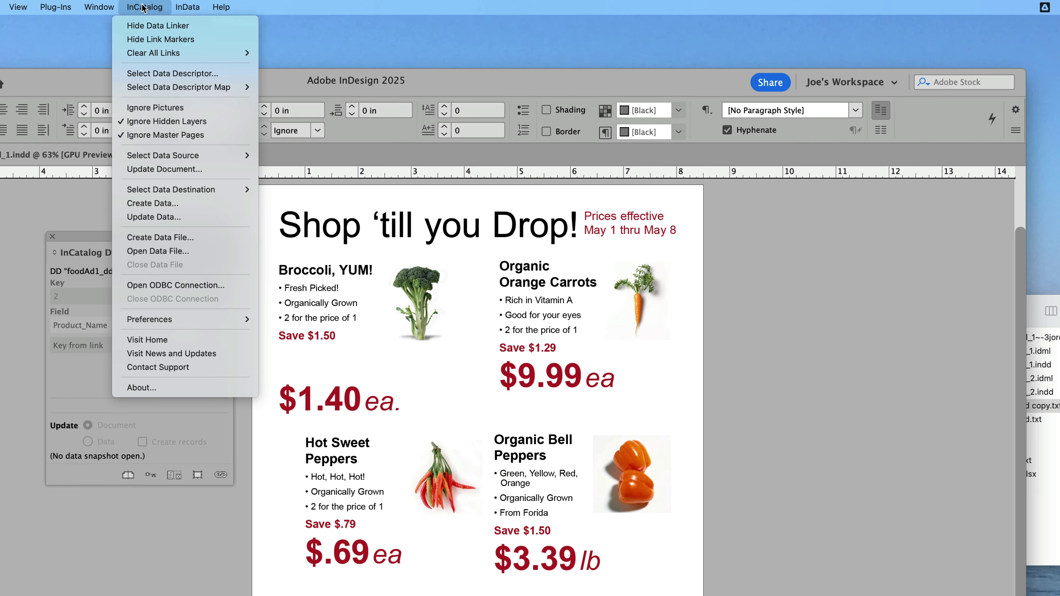
pyautogui.click(151, 73)
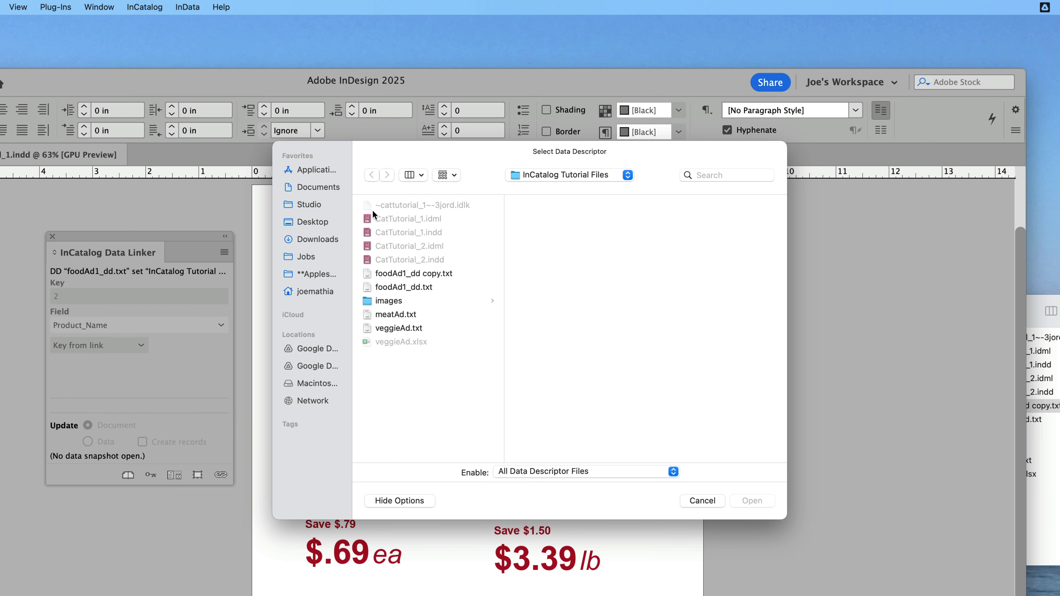
pyautogui.click(396, 274)
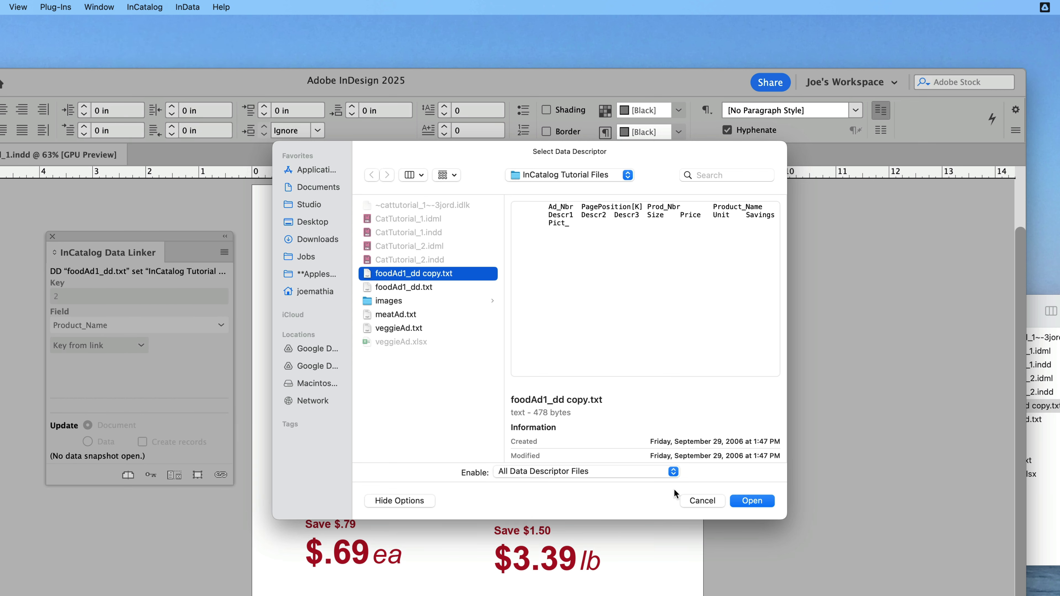
pyautogui.click(747, 503)
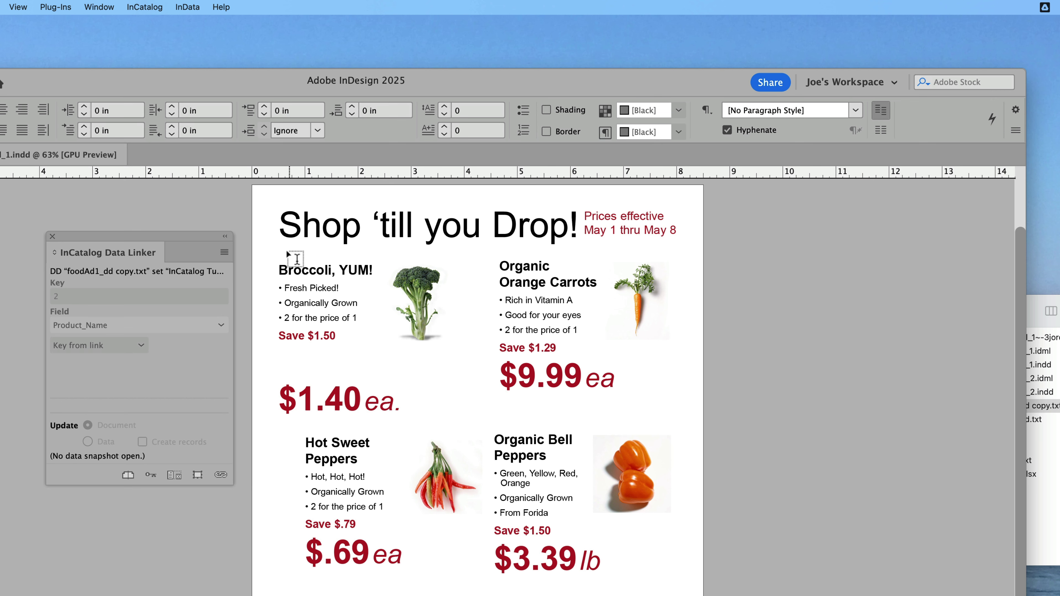
# Step: Inspect the data links of the broccoli product name and the carrots price
pyautogui.moveTo(303, 268); pyautogui.dragTo(340, 270)
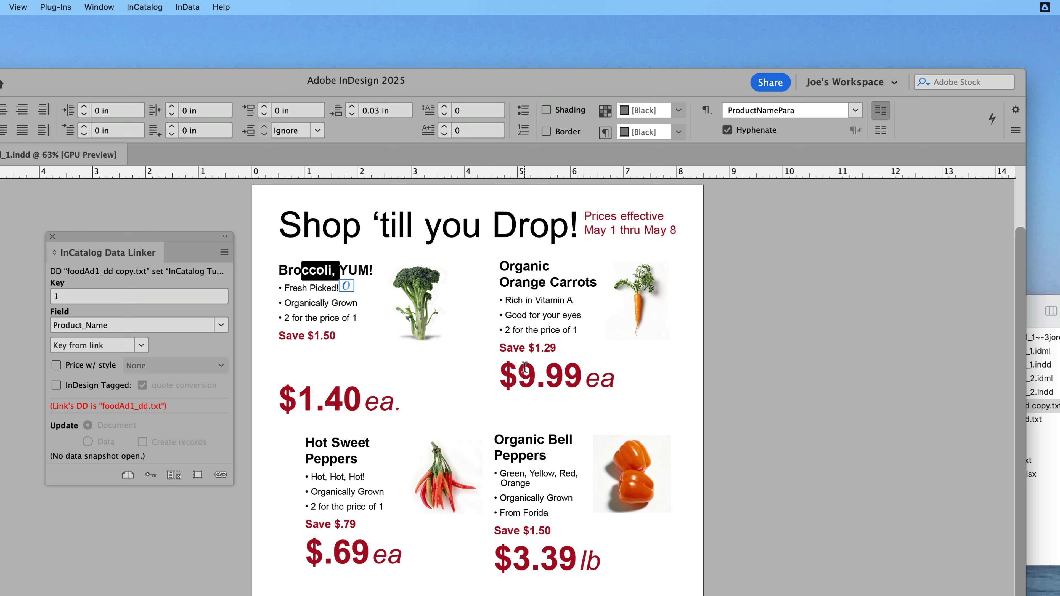
pyautogui.moveTo(519, 376); pyautogui.dragTo(571, 367)
pyautogui.click(465, 399)
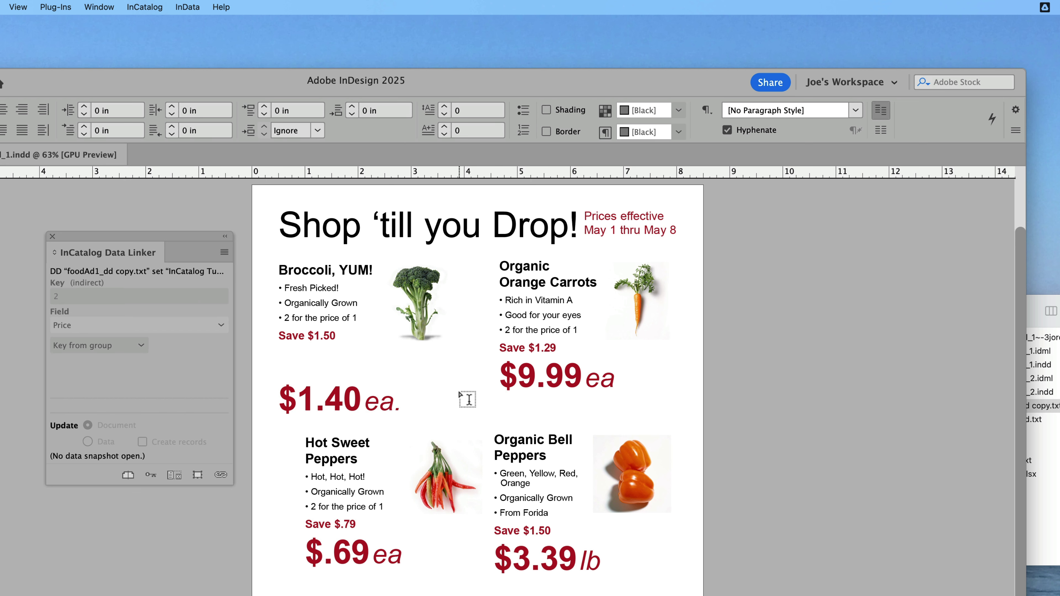
# Step: Try to update the document from the meatAd.txt data snapshot using the copied data descriptor
pyautogui.click(146, 6)
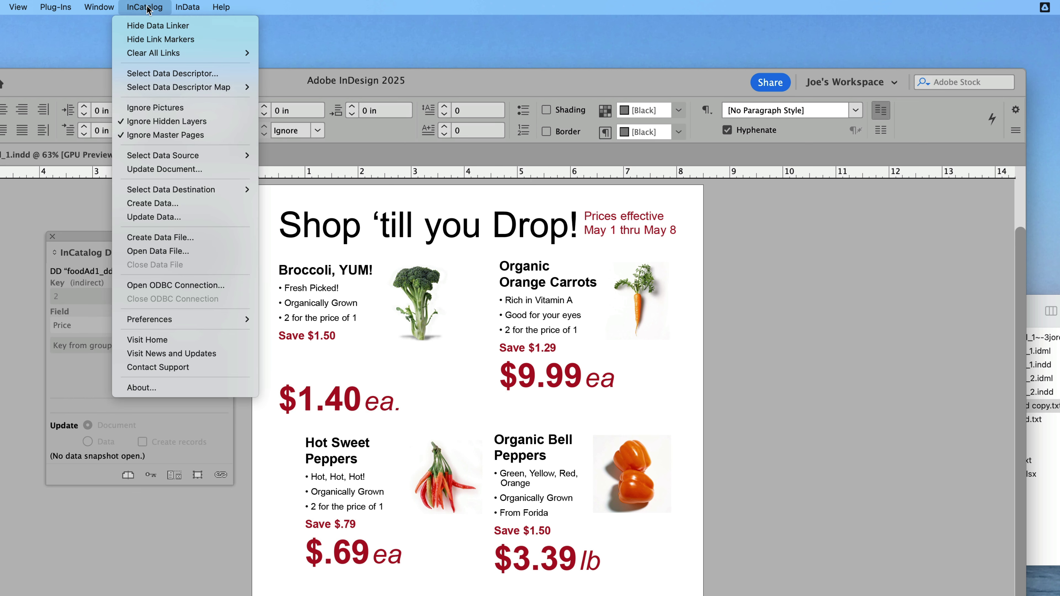
pyautogui.click(153, 171)
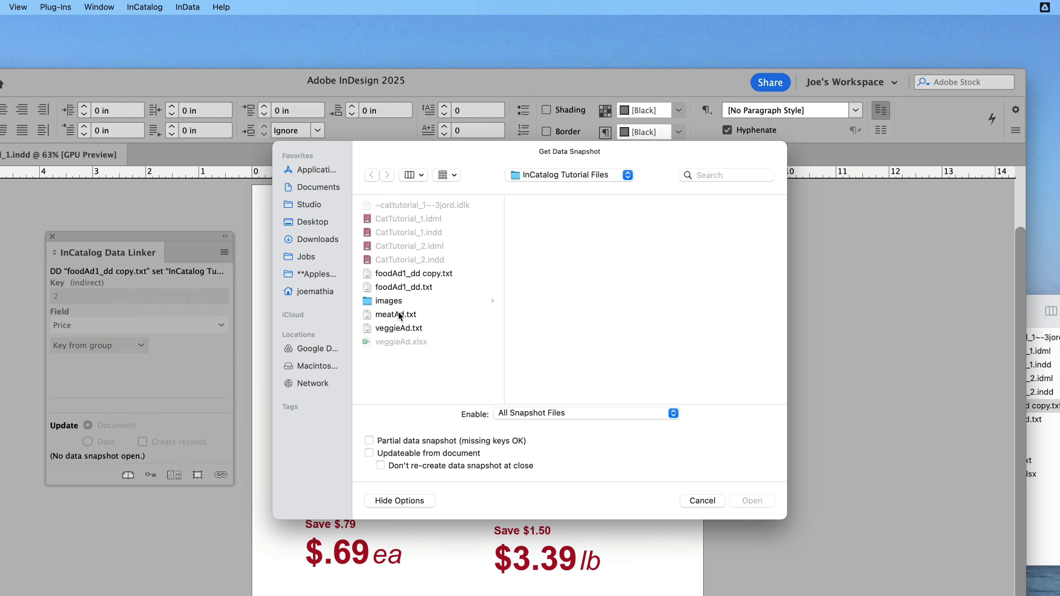
pyautogui.click(399, 314)
pyautogui.click(751, 501)
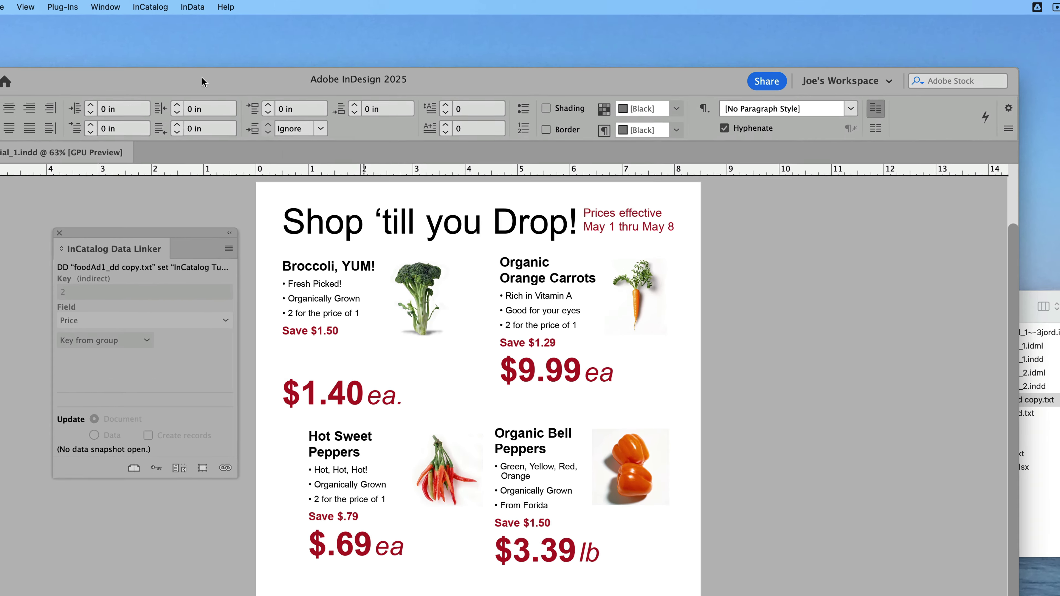
# Step: Select foodAd1_dd.txt as the data descriptor again and check the broccoli product name and unit links
pyautogui.click(146, 7)
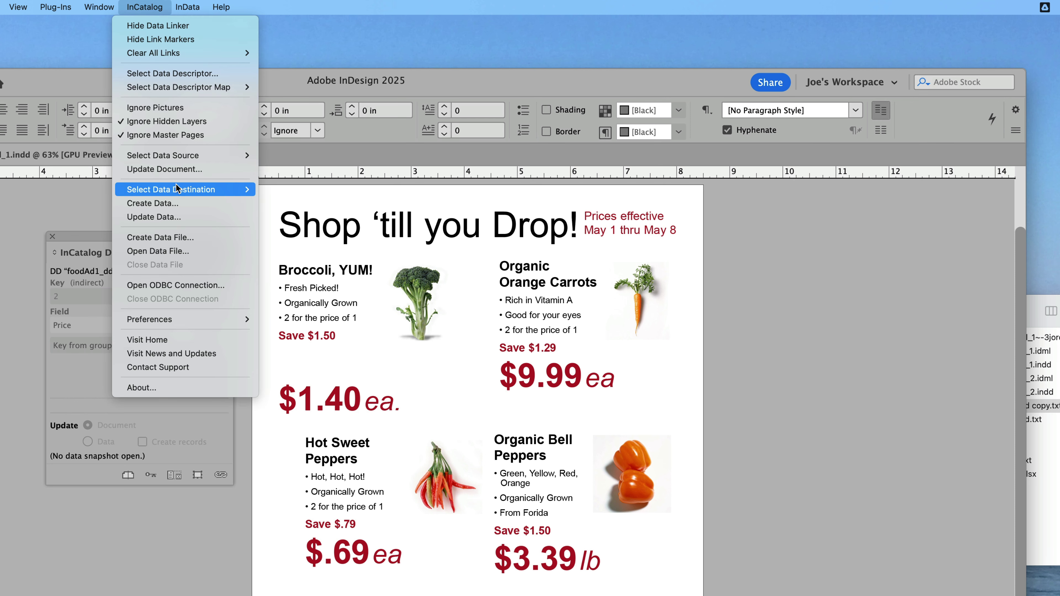
pyautogui.click(170, 73)
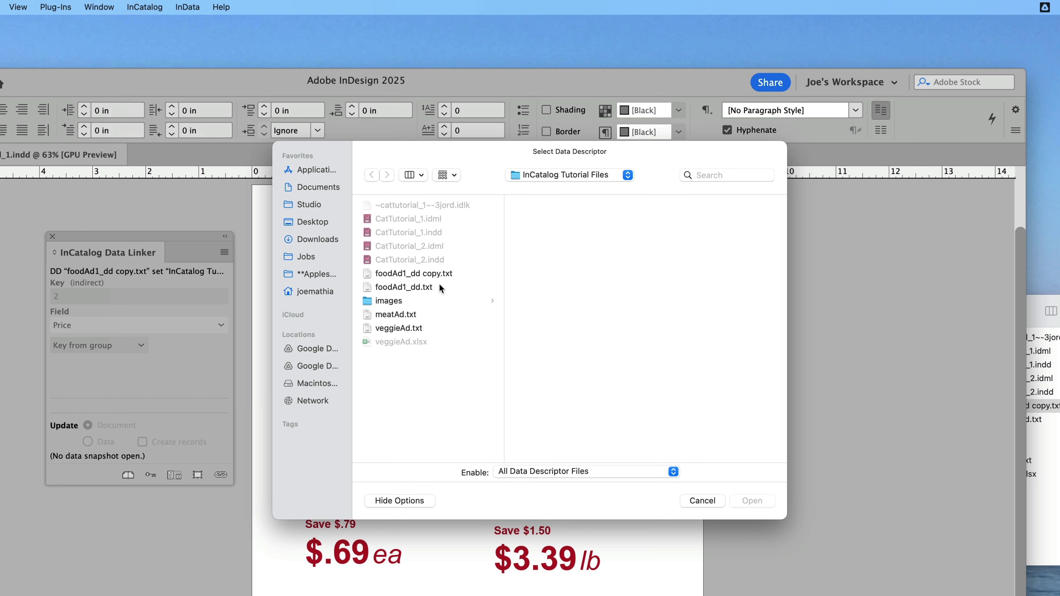
pyautogui.doubleClick(403, 287)
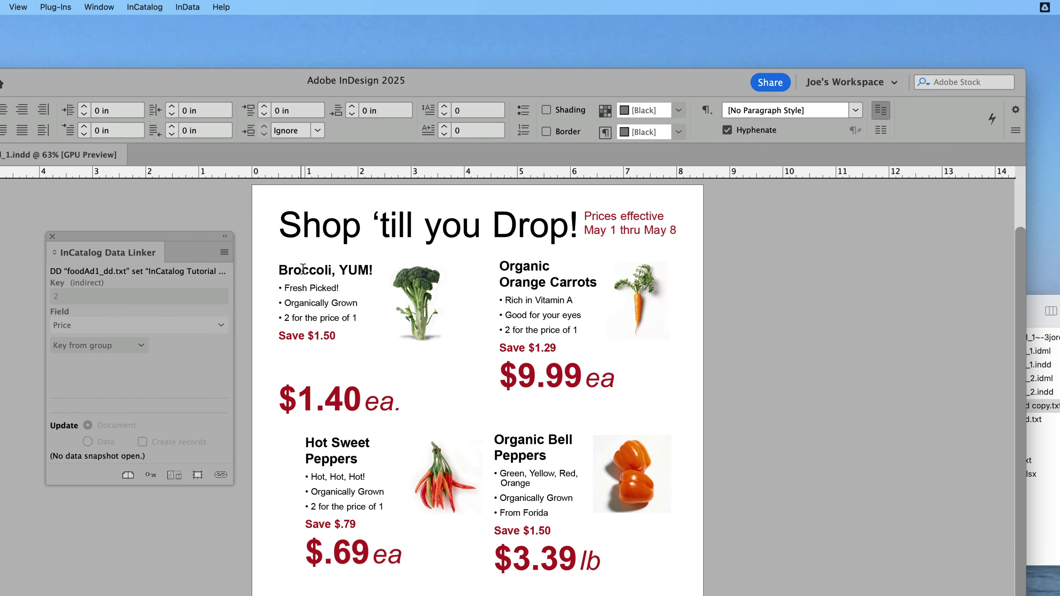
pyautogui.moveTo(302, 270); pyautogui.dragTo(334, 272)
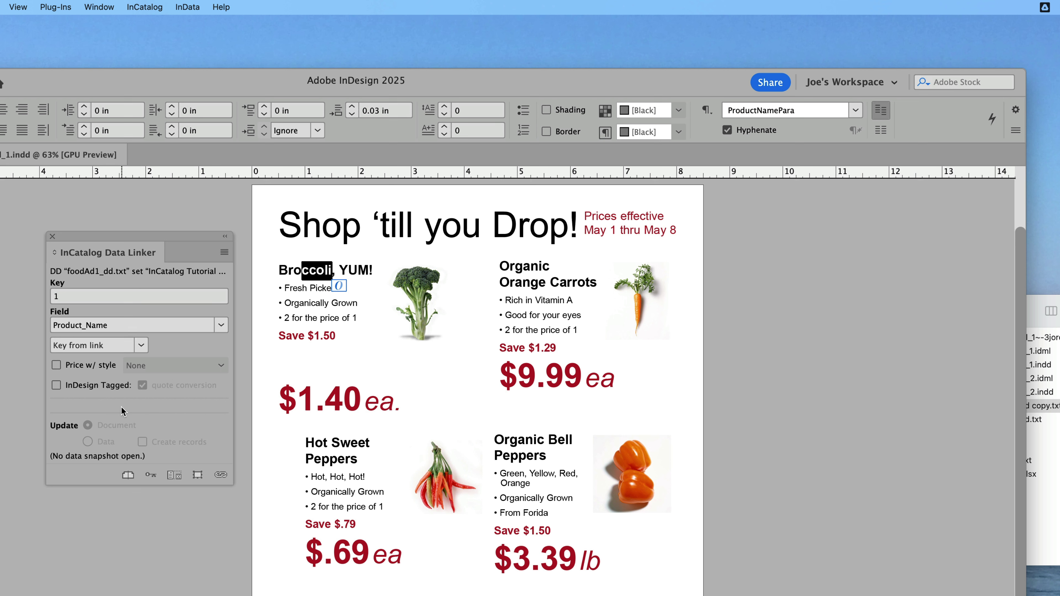
pyautogui.click(426, 404)
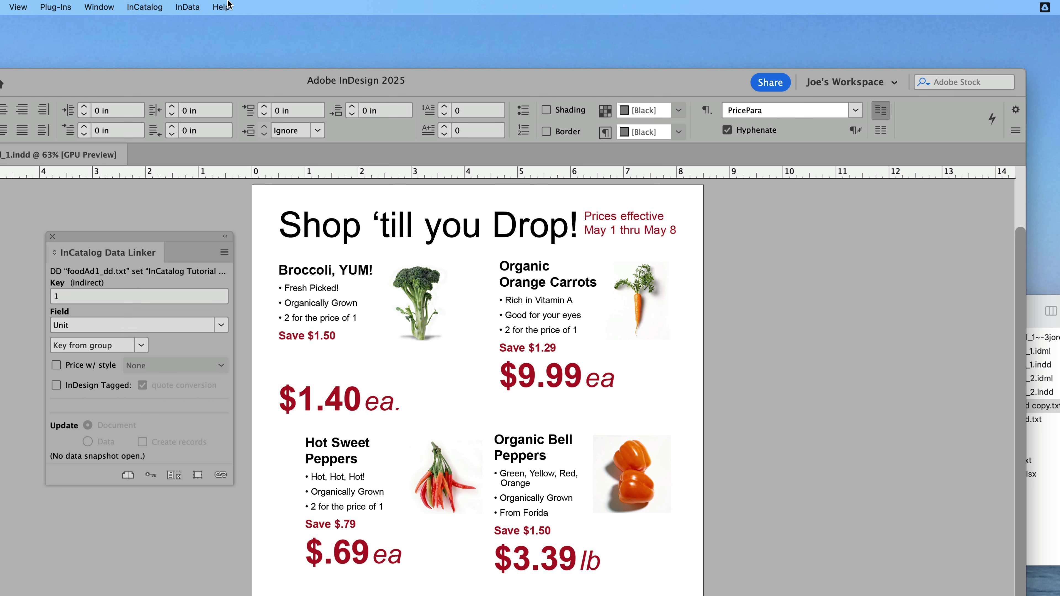
# Step: Update the document from the meatAd.txt data snapshot with foodAd1_dd.txt as the descriptor
pyautogui.click(140, 6)
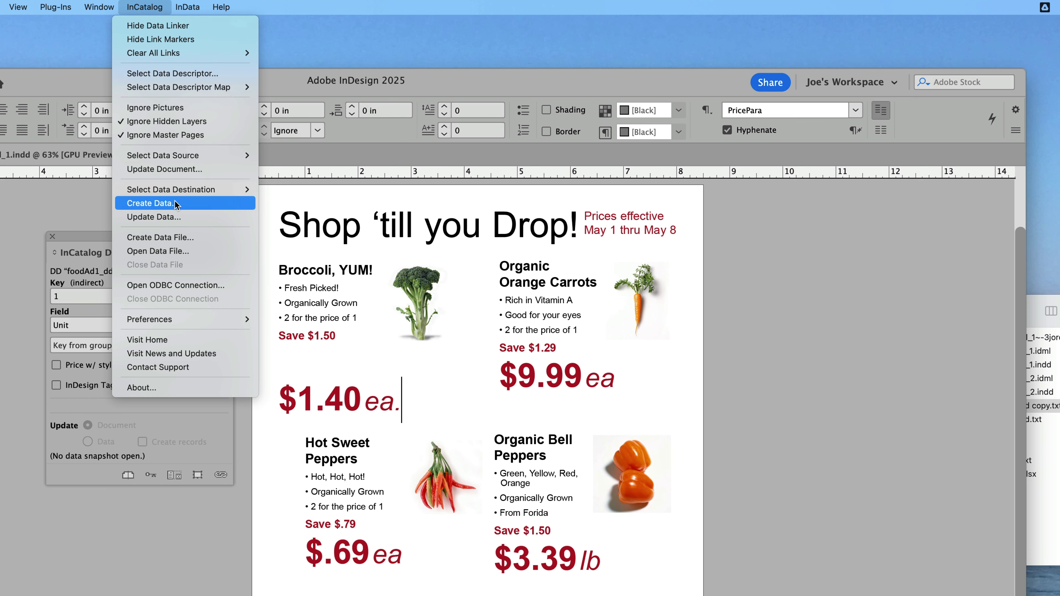
pyautogui.click(180, 169)
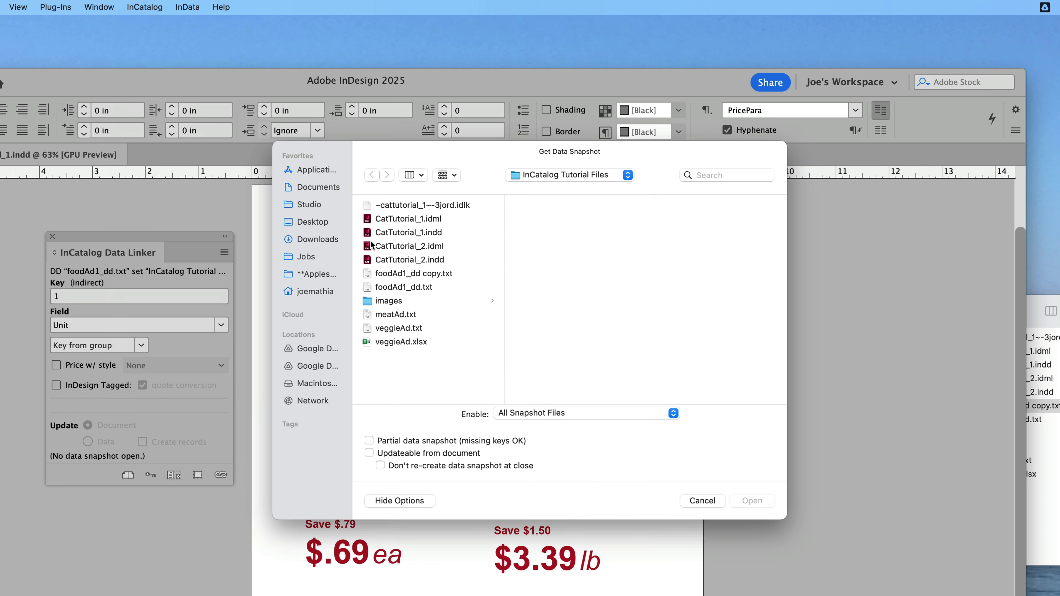
pyautogui.doubleClick(390, 317)
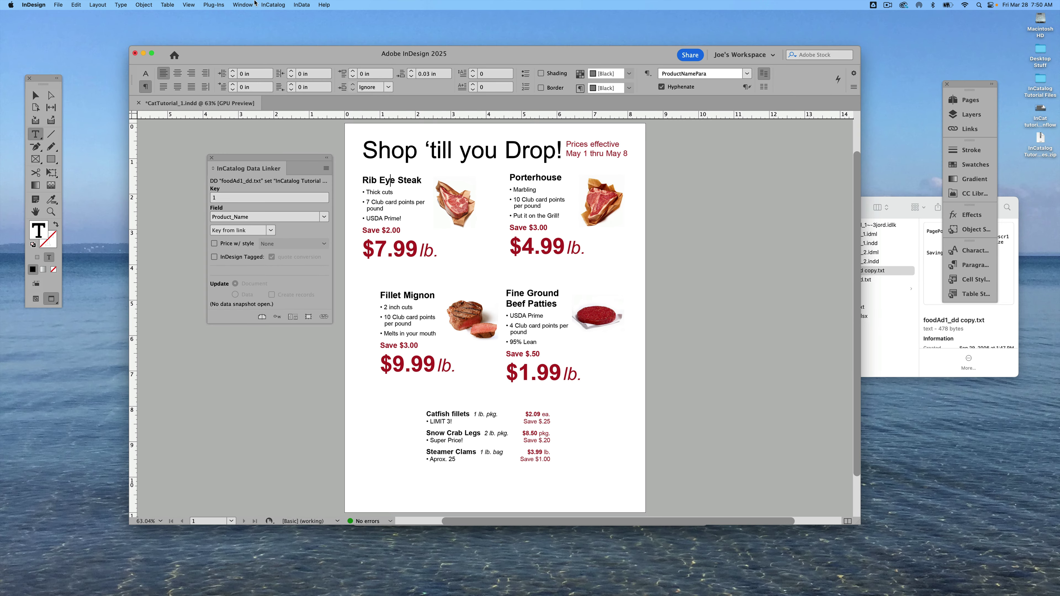
pyautogui.click(273, 5)
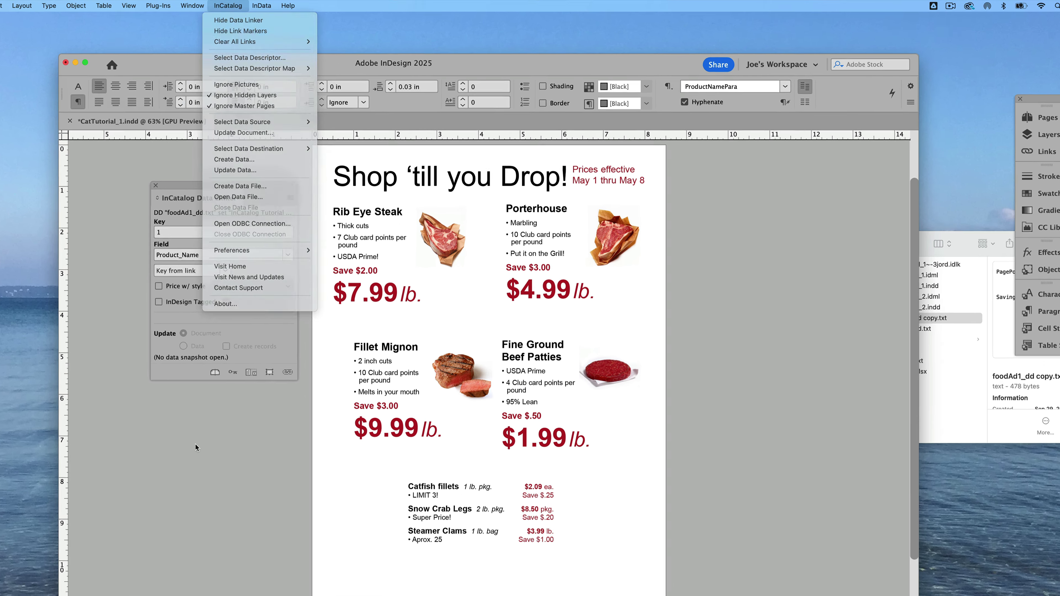
pyautogui.click(263, 328)
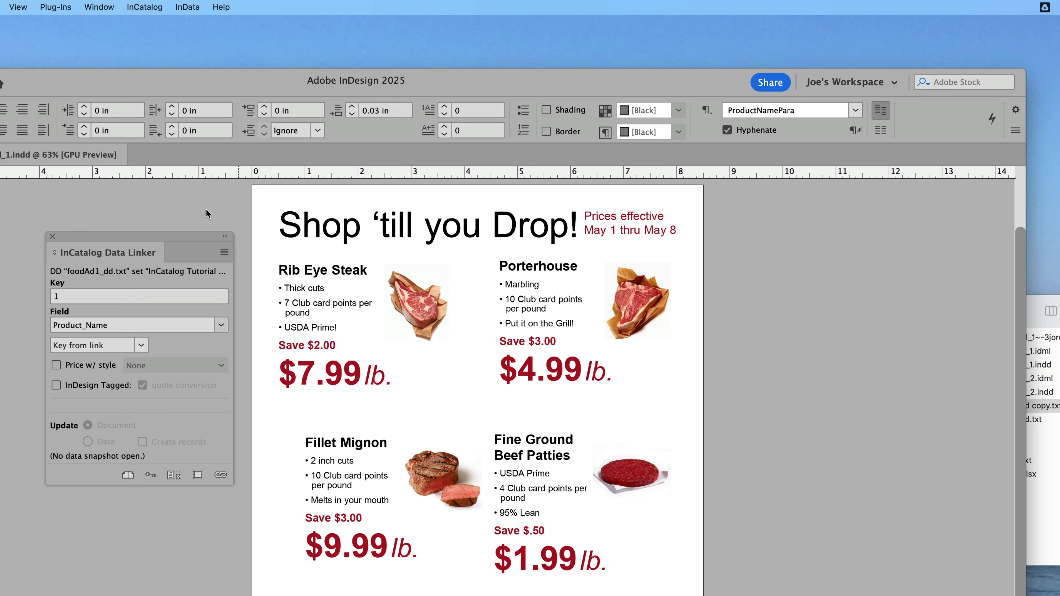
# Step: Open veggieAd.txt as the InCatalog data file for linking and updating
pyautogui.click(159, 9)
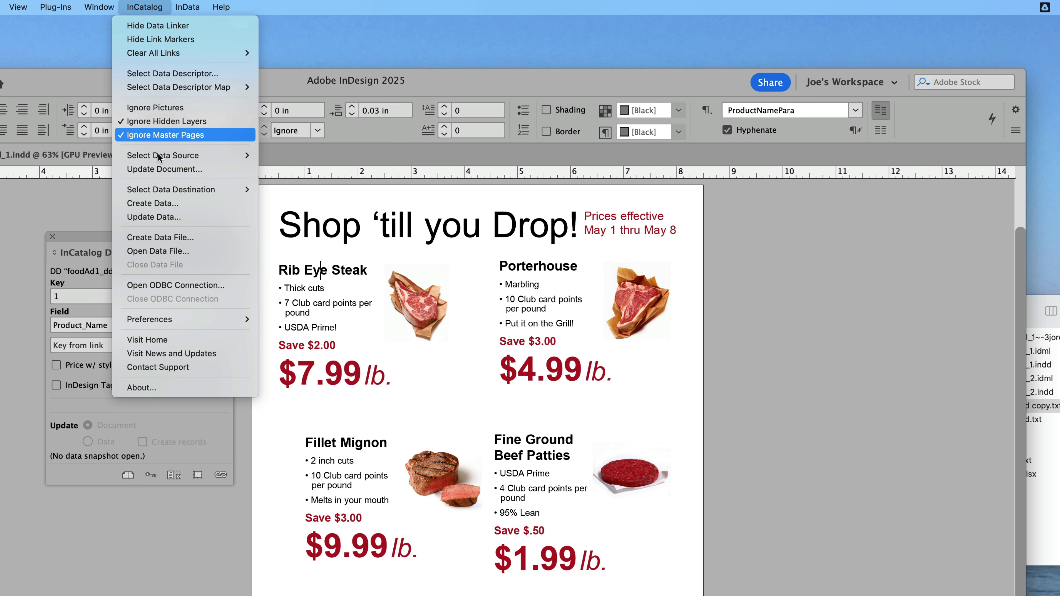
pyautogui.click(179, 252)
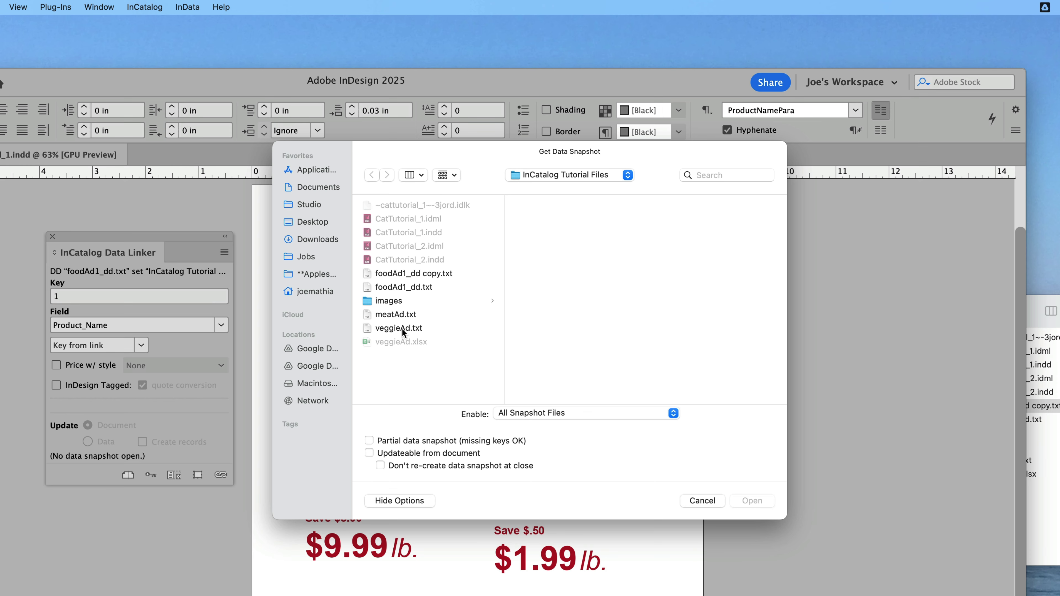
pyautogui.doubleClick(402, 328)
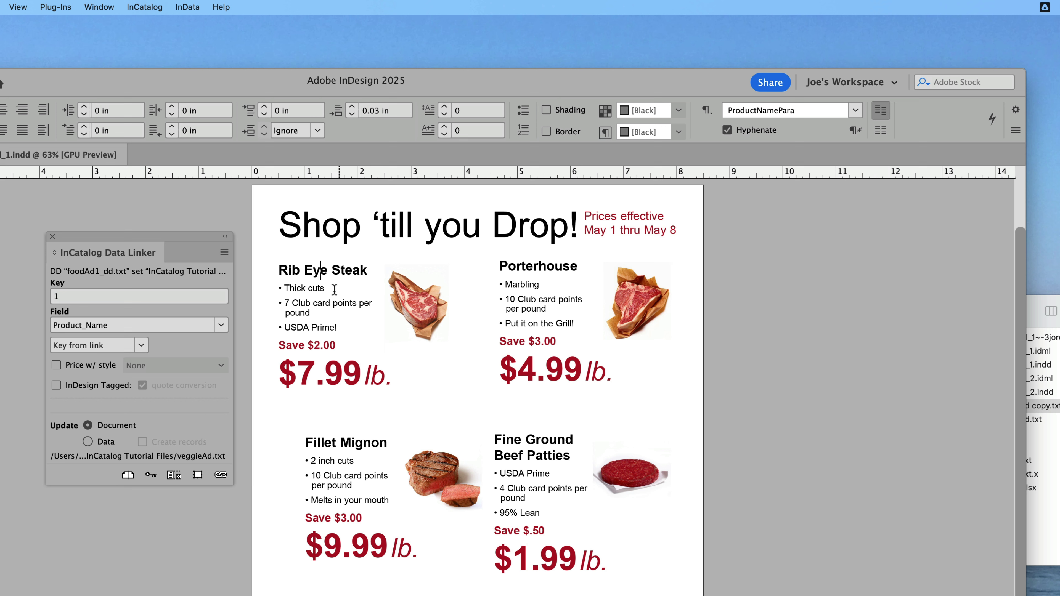
# Step: Update only the product name link in the Rib Eye Steak heading from the open data file, and leave preview mode
pyautogui.moveTo(312, 267); pyautogui.dragTo(322, 270)
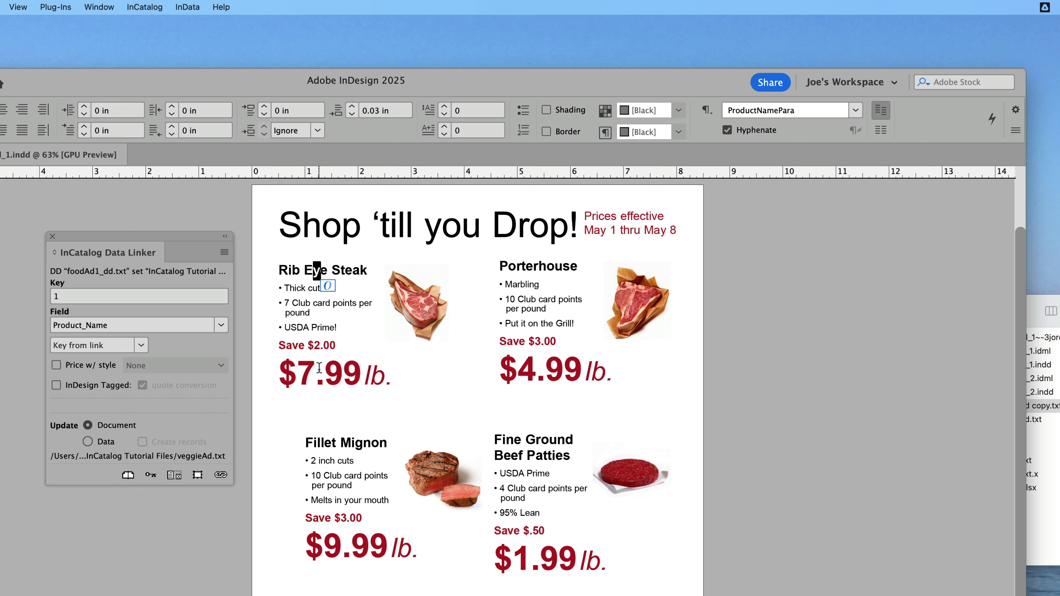
pyautogui.click(221, 476)
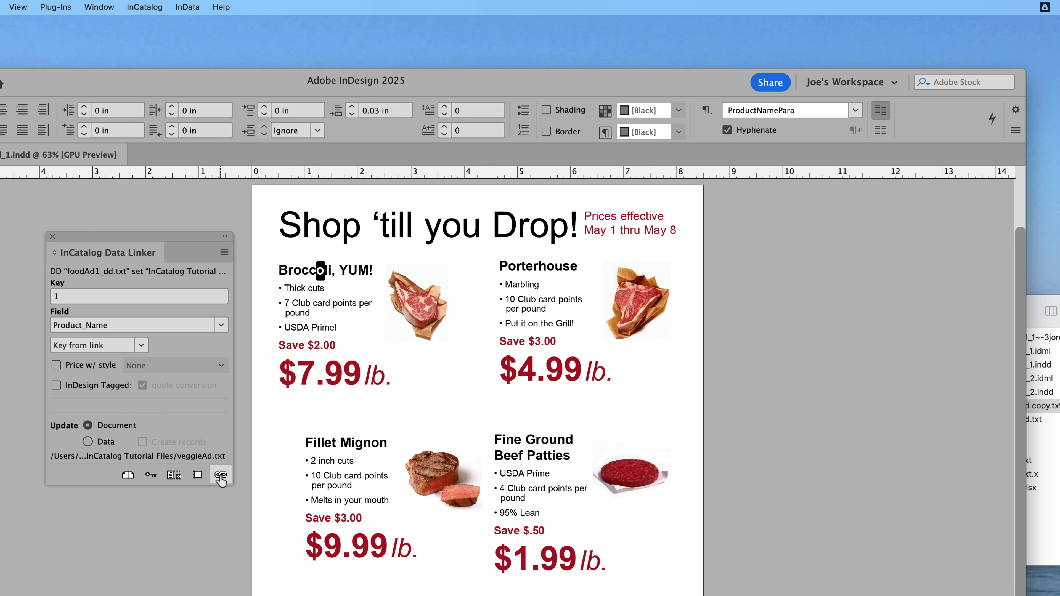
pyautogui.press('w')
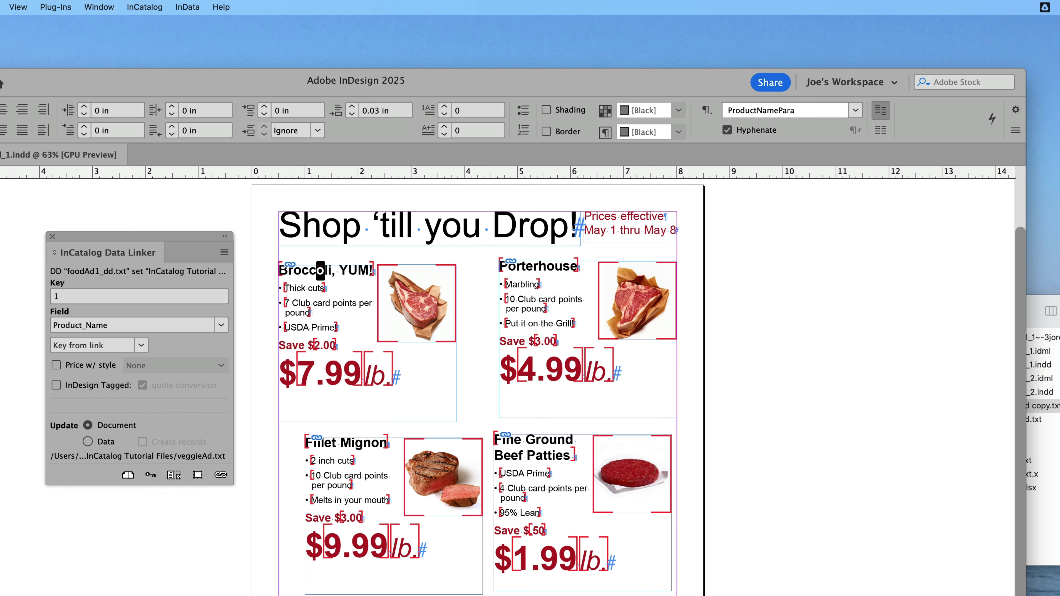
# Step: Select the text frame of the Broccoli item and update all links in that frame from the data file
pyautogui.click(370, 394)
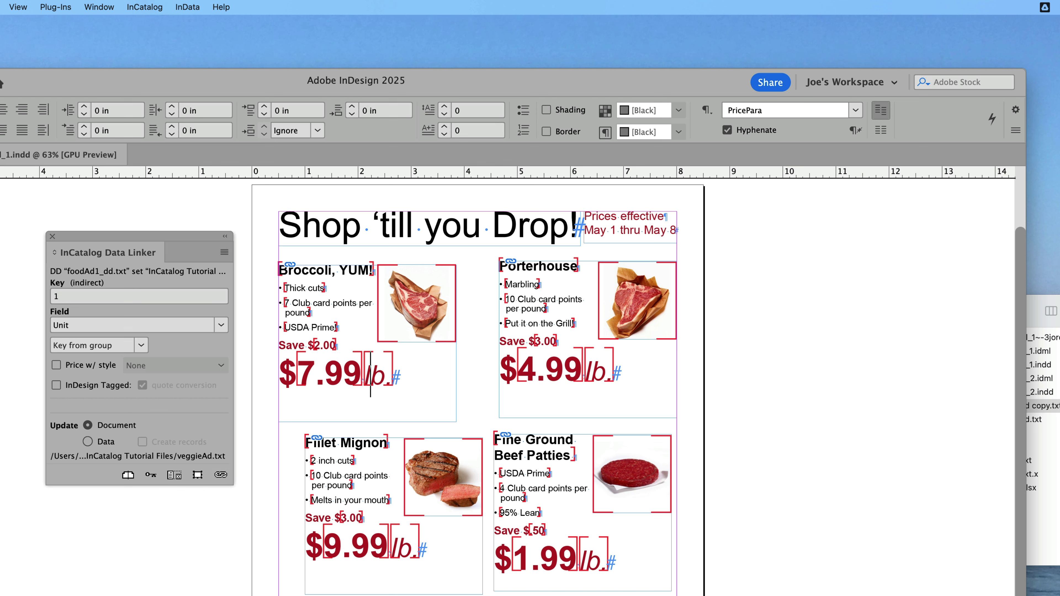
pyautogui.press('Escape')
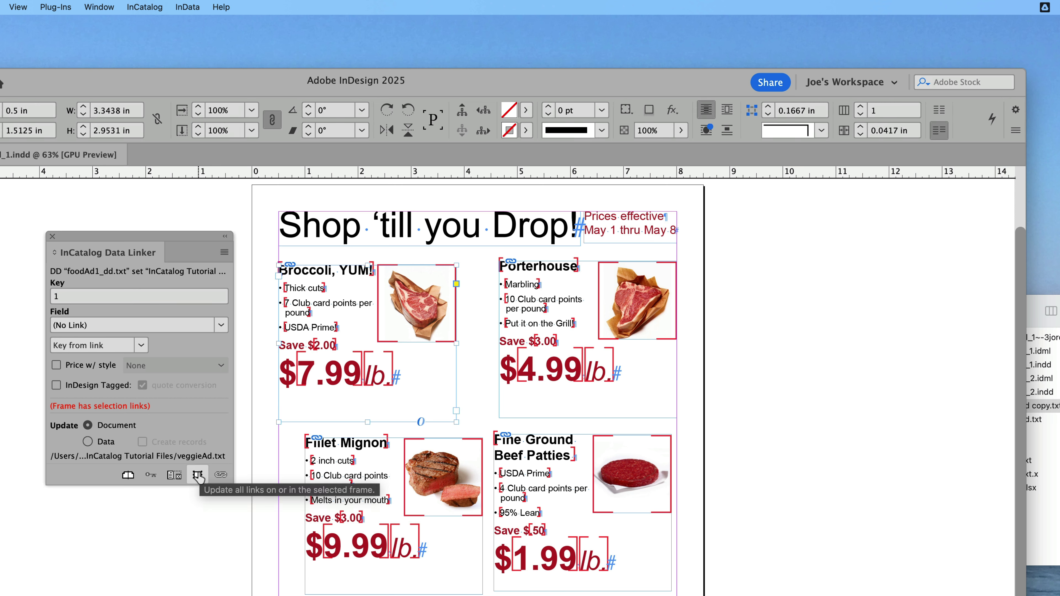
pyautogui.click(197, 475)
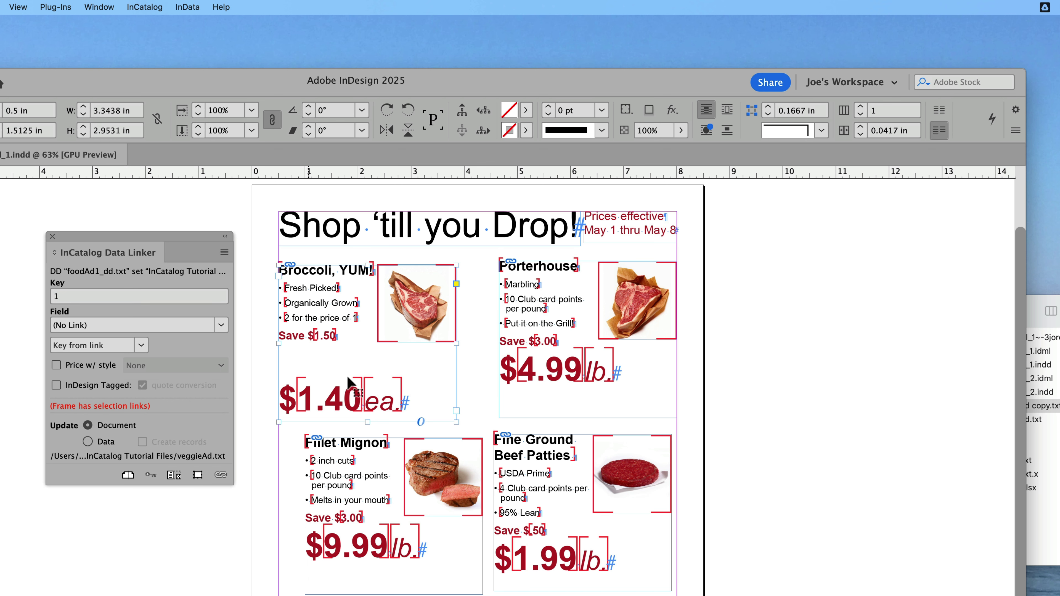
# Step: Select the whole Broccoli group, including its picture, and update all links in the group
pyautogui.click(480, 408)
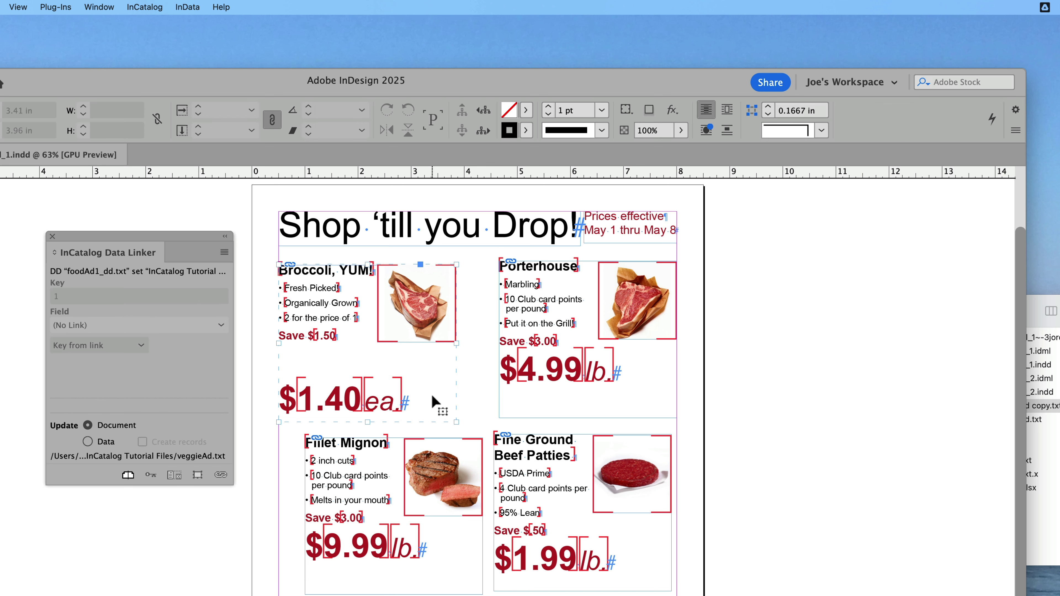
pyautogui.click(436, 403)
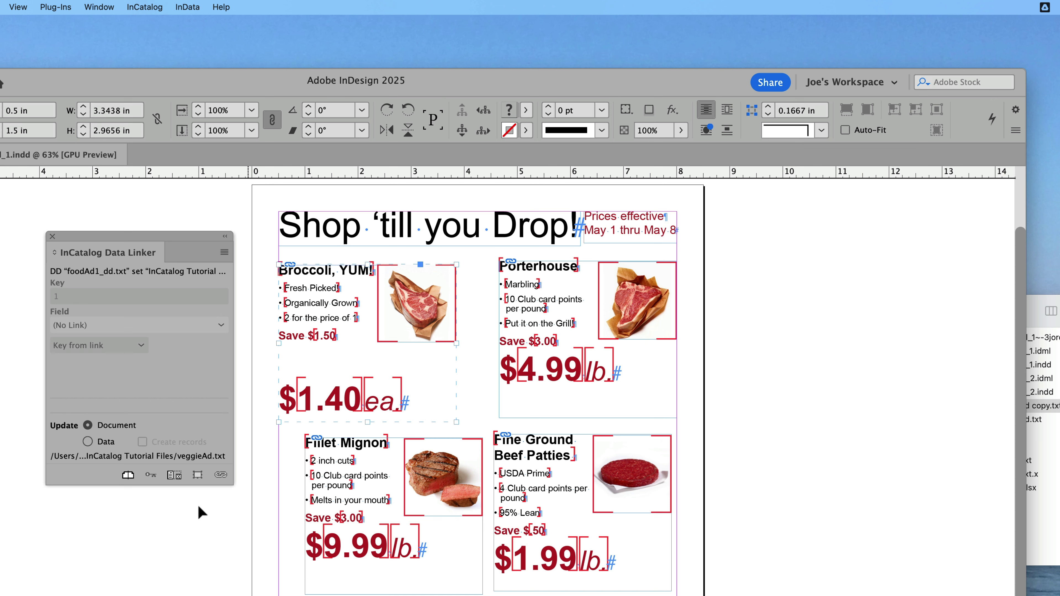
pyautogui.click(175, 476)
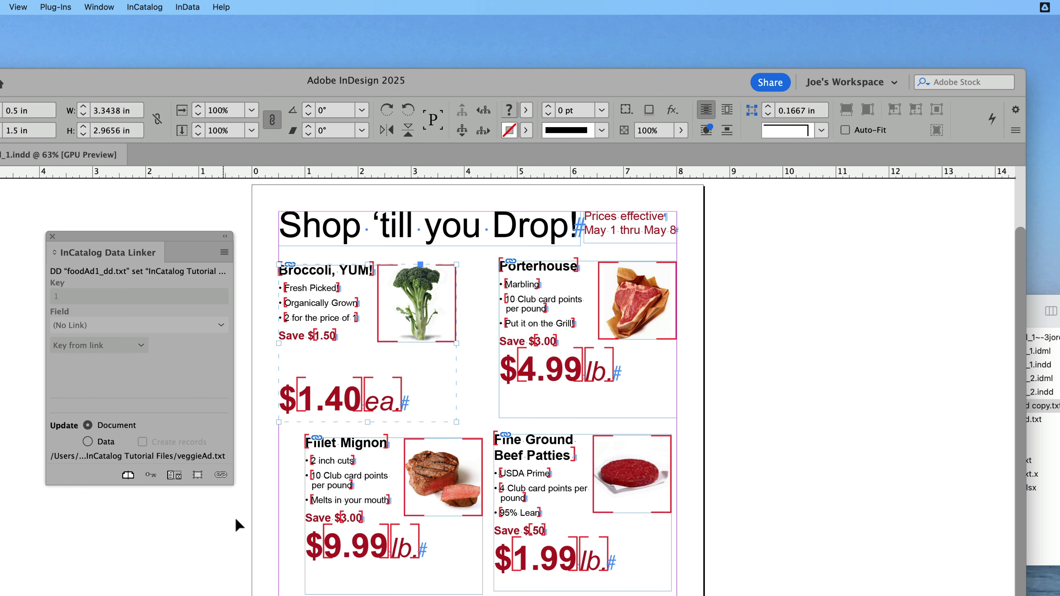
# Step: Place the text cursor in the Porterhouse product name and update the links that carry the same key, 2
pyautogui.click(552, 354)
pyautogui.doubleClick(540, 266)
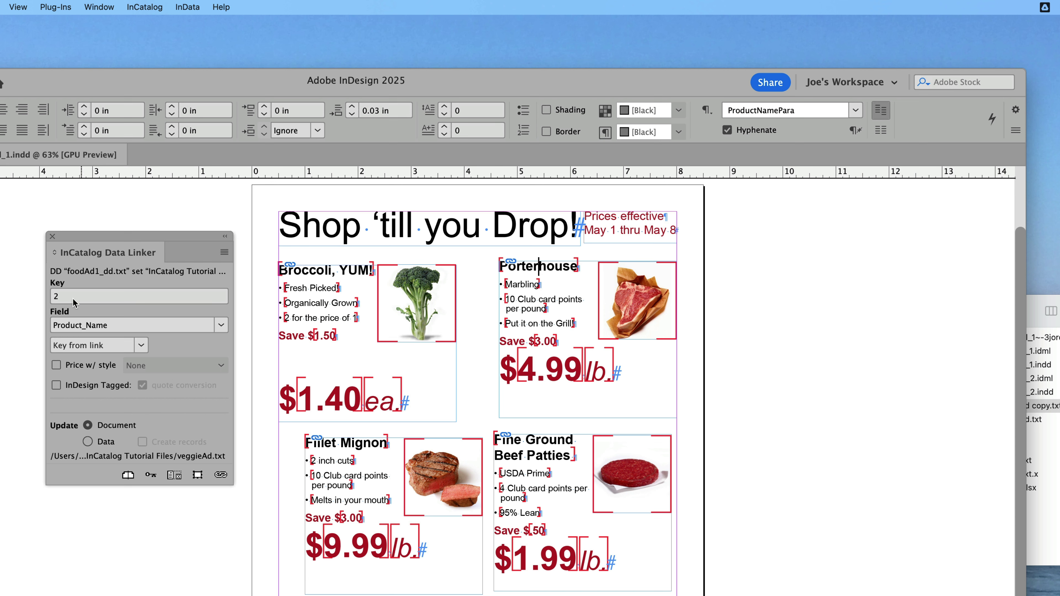
pyautogui.click(151, 476)
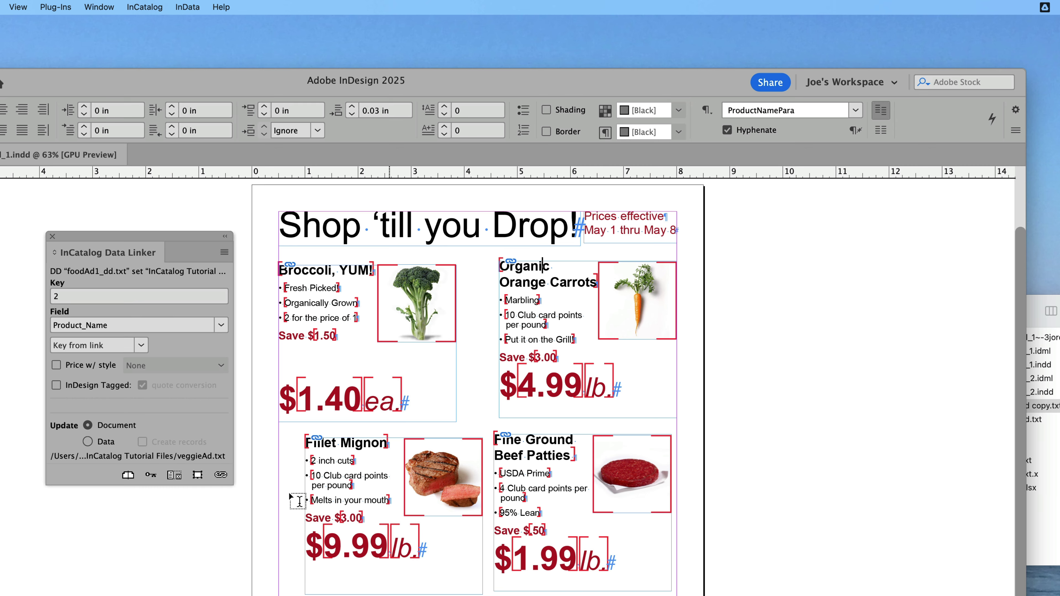
# Step: Update all links in the document from veggieAd.txt and close the InCatalog data file
pyautogui.click(128, 475)
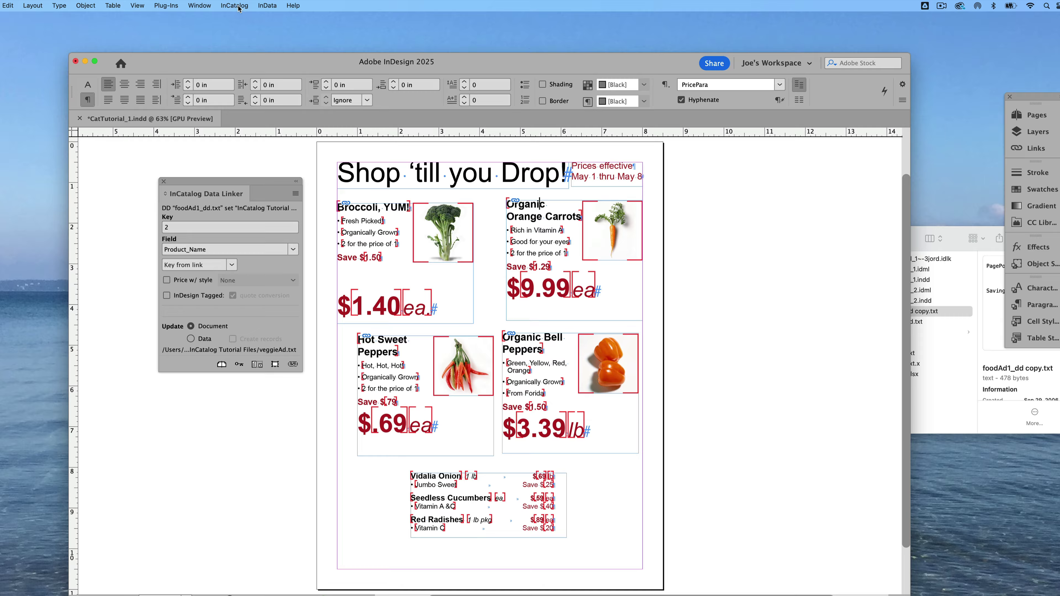
pyautogui.click(273, 5)
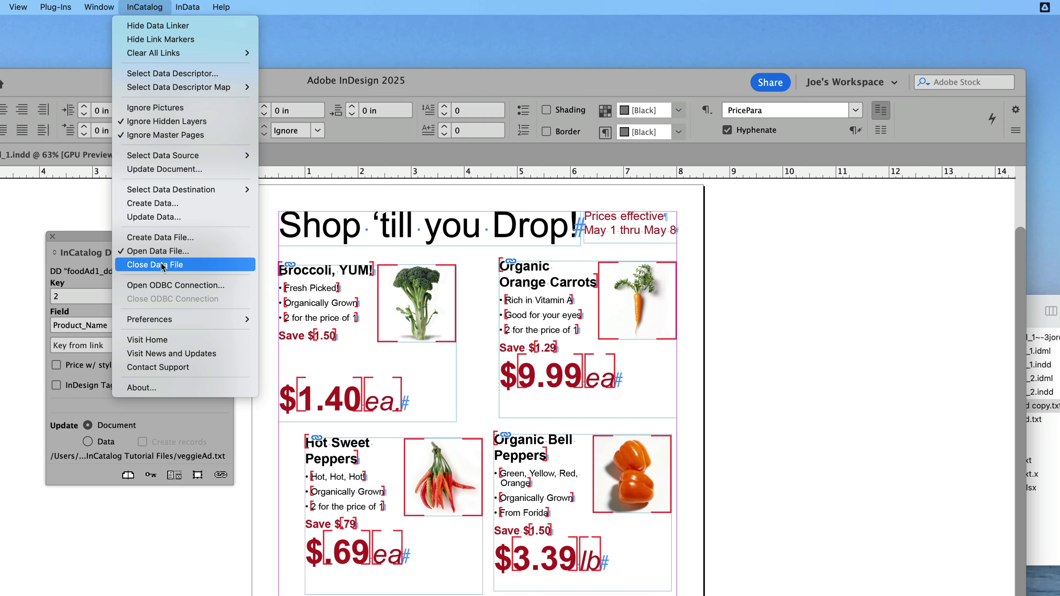
pyautogui.click(163, 265)
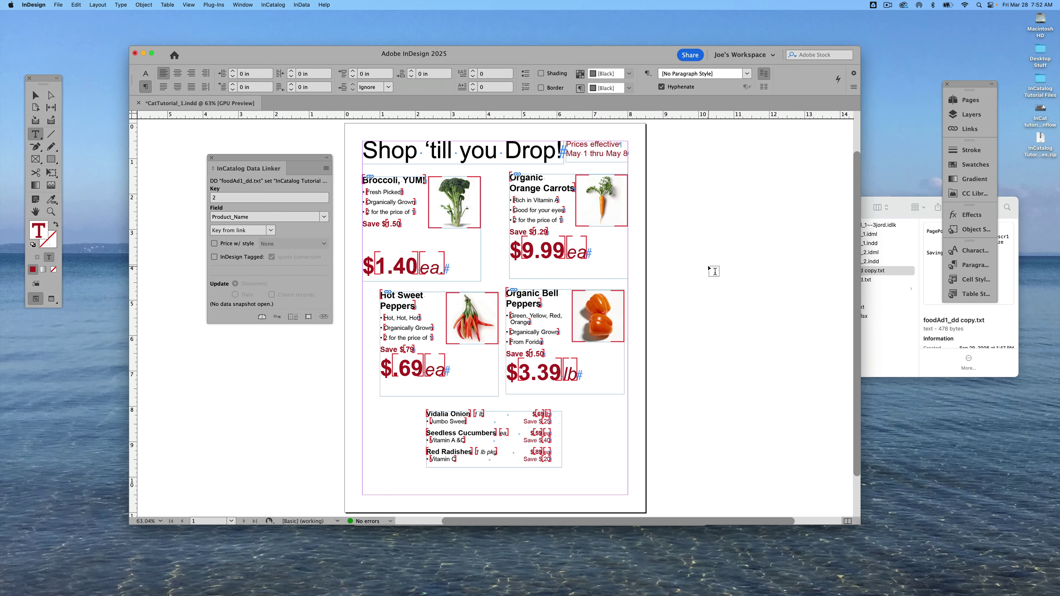